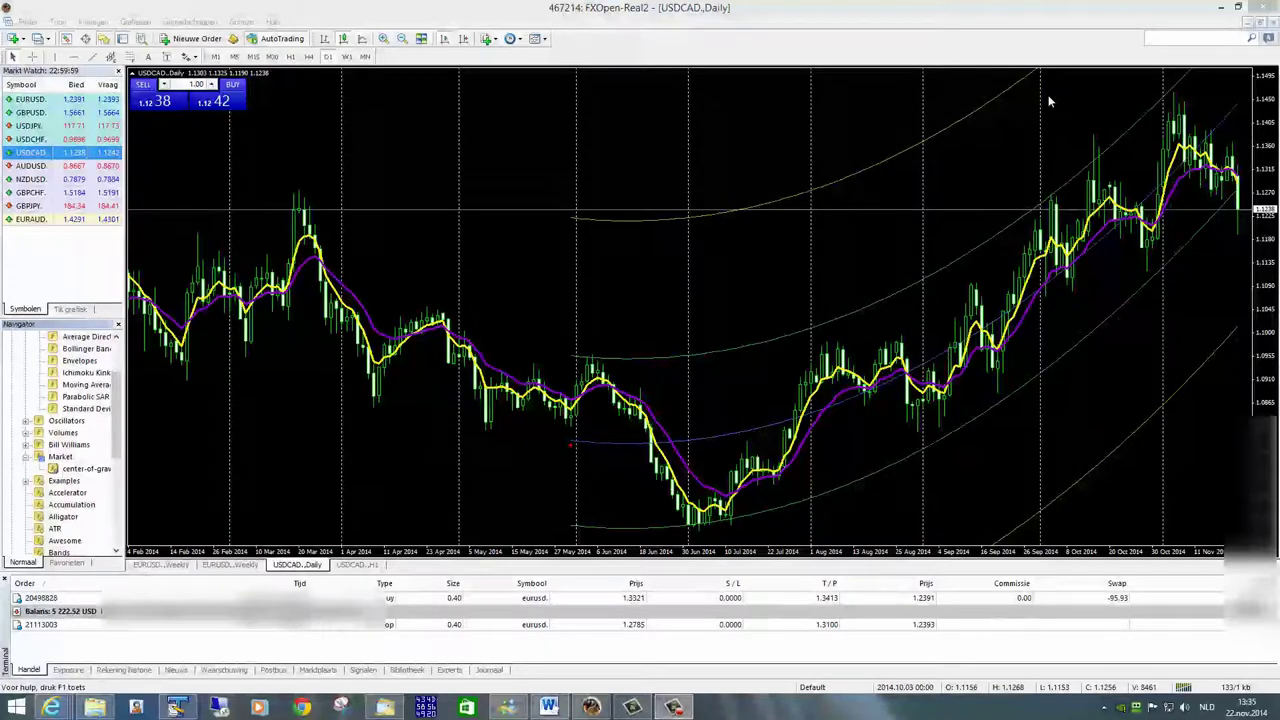
- Show the USDCAD H1 chart, open the Market for indicators, and enlarge the terminal area to make the marketplace readable
{"action": "left_click", "coordinate": [352, 570]}
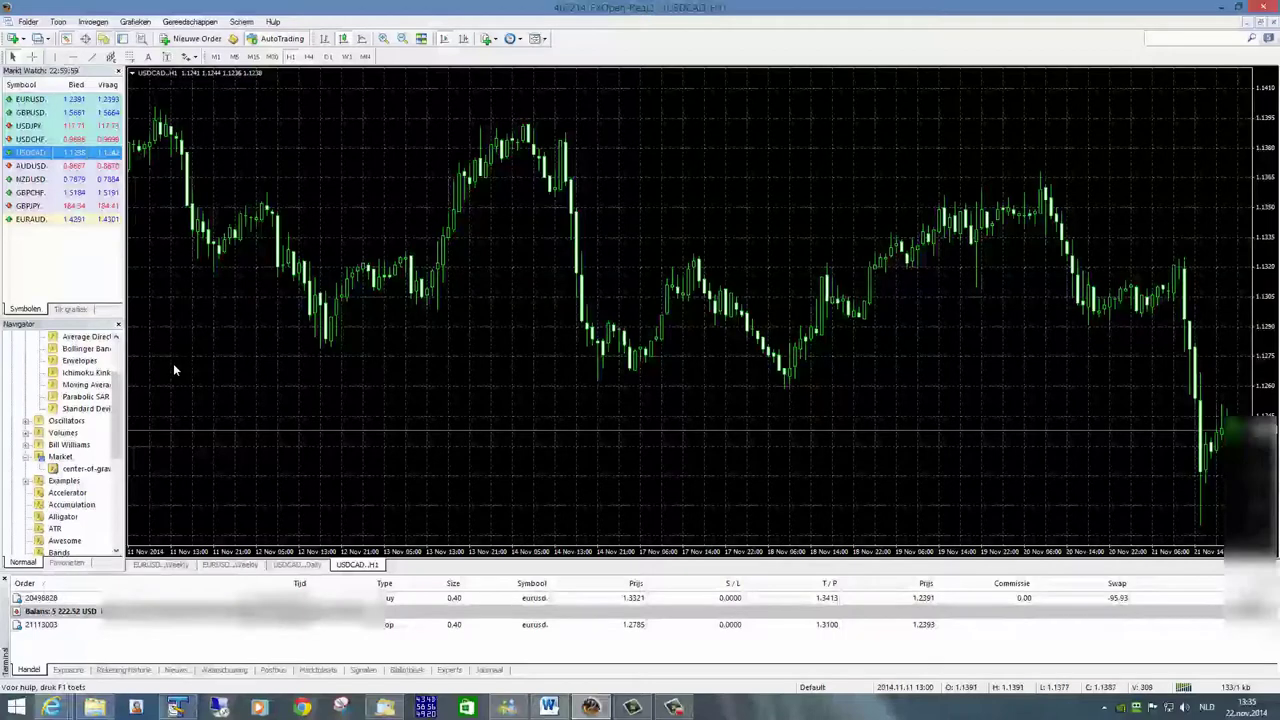
{"action": "left_click_drag", "start_coordinate": [117, 442], "coordinate": [115, 360]}
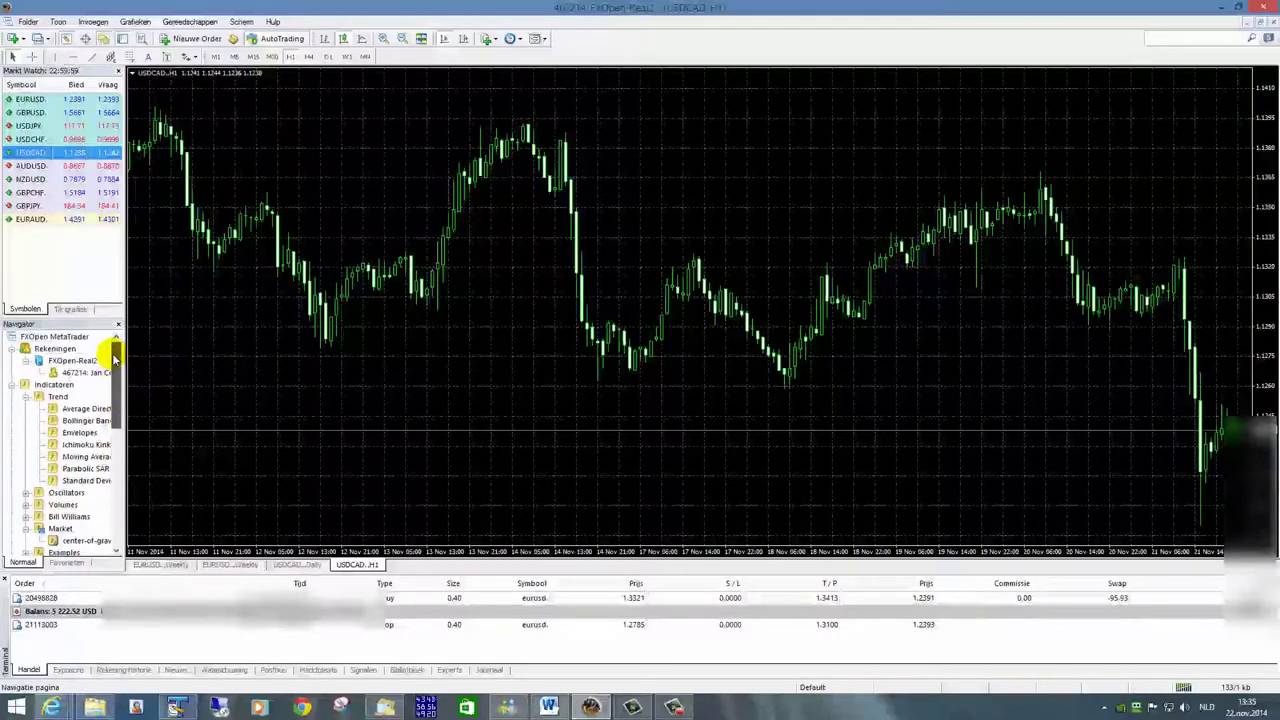
{"action": "left_click", "coordinate": [50, 388]}
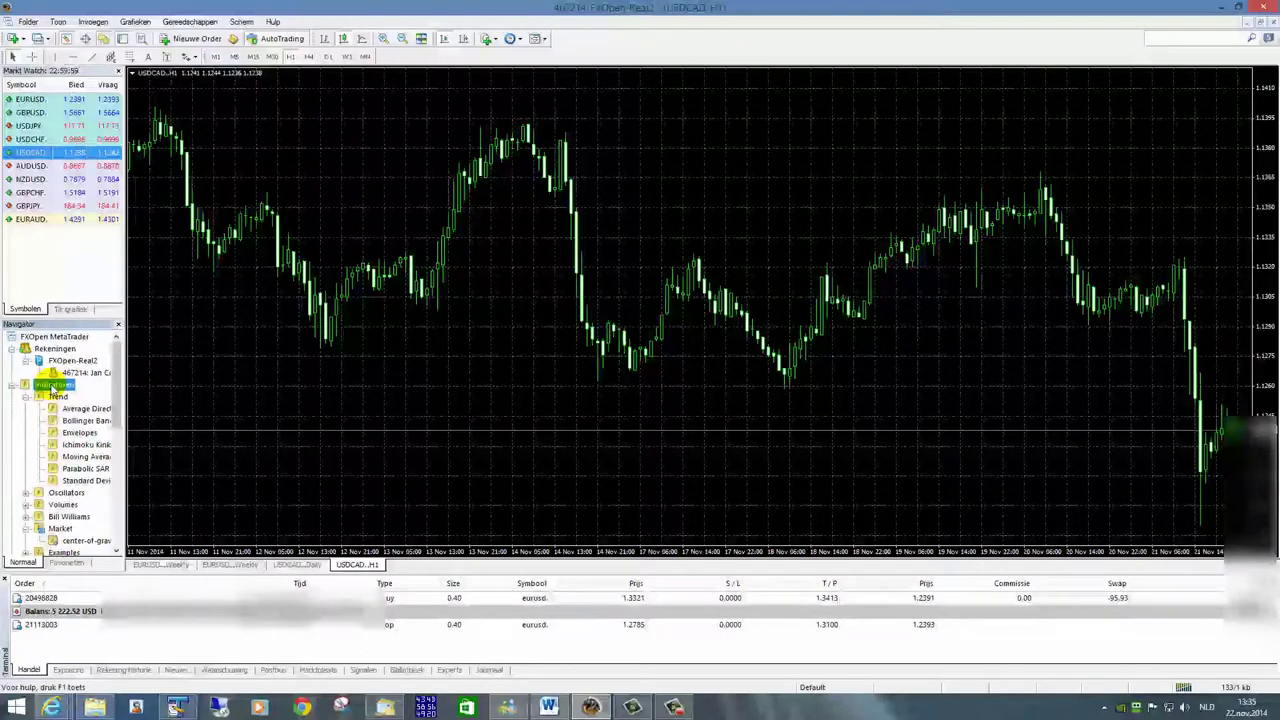
{"action": "right_click", "coordinate": [55, 388]}
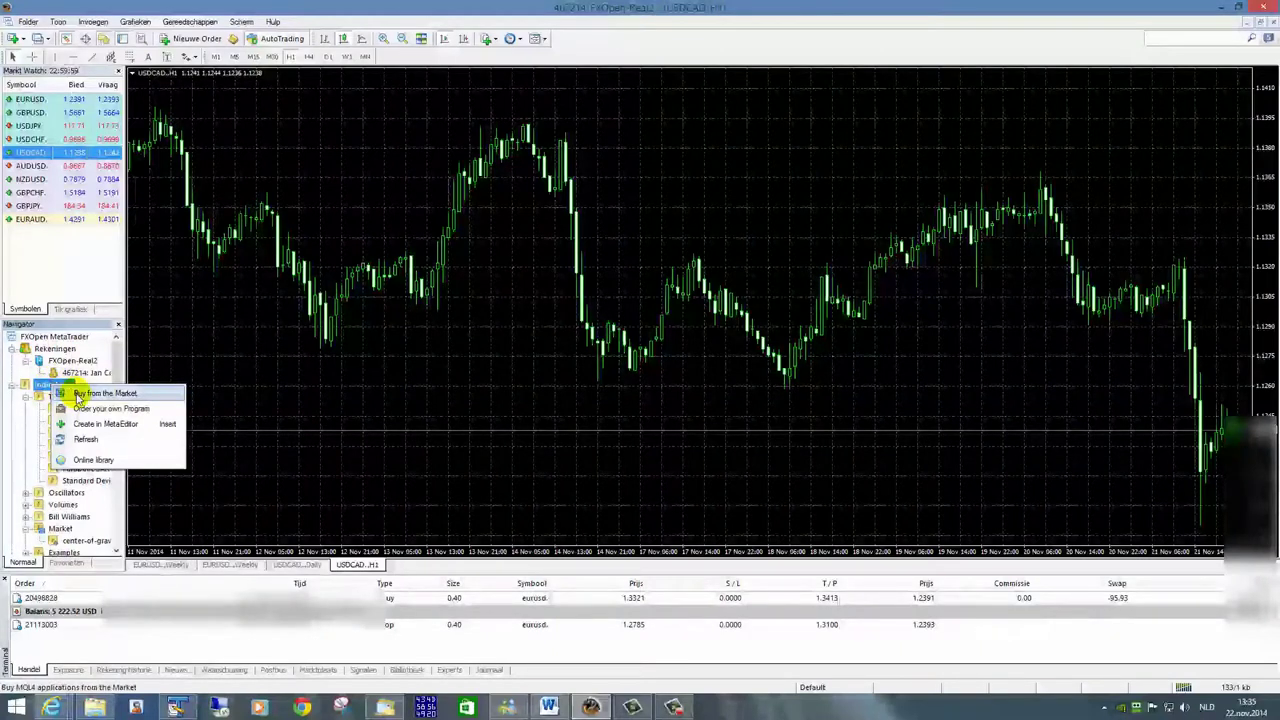
{"action": "left_click", "coordinate": [78, 396]}
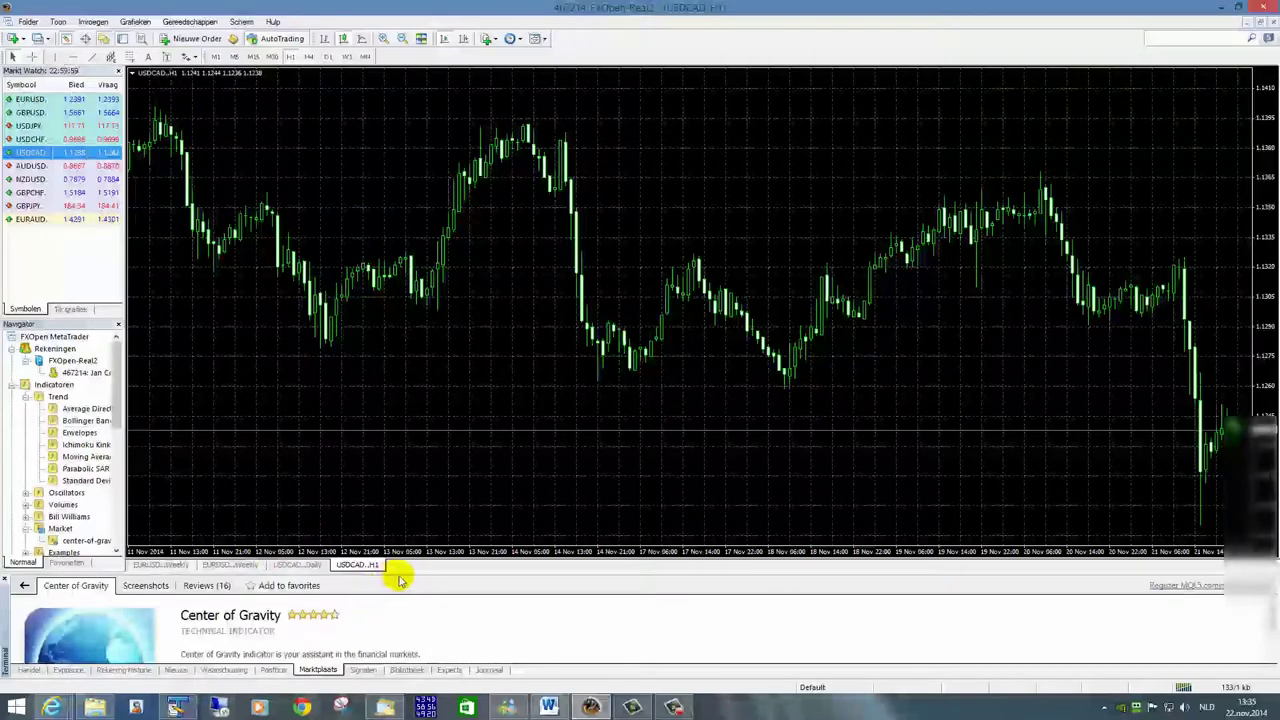
{"action": "left_click_drag", "start_coordinate": [435, 577], "coordinate": [439, 447]}
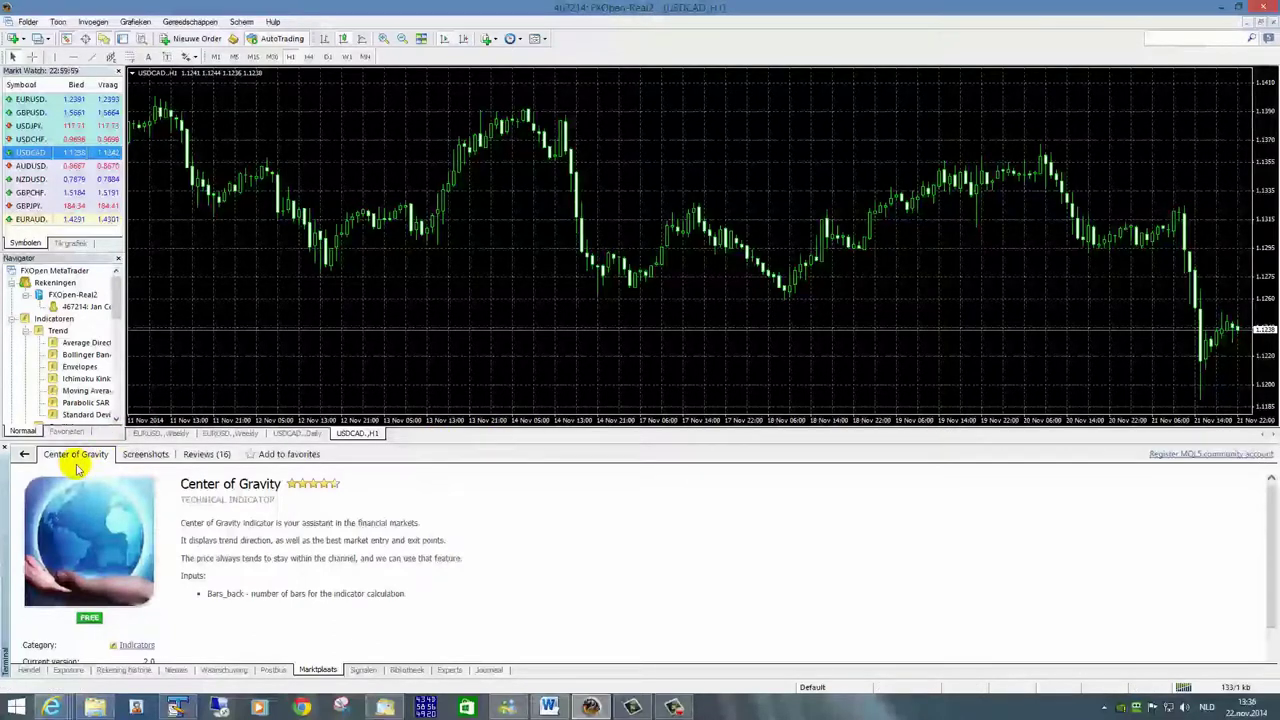
- Search the marketplace for "center of gravity" and open the Center of Gravity indicator's page
{"action": "left_click", "coordinate": [24, 454]}
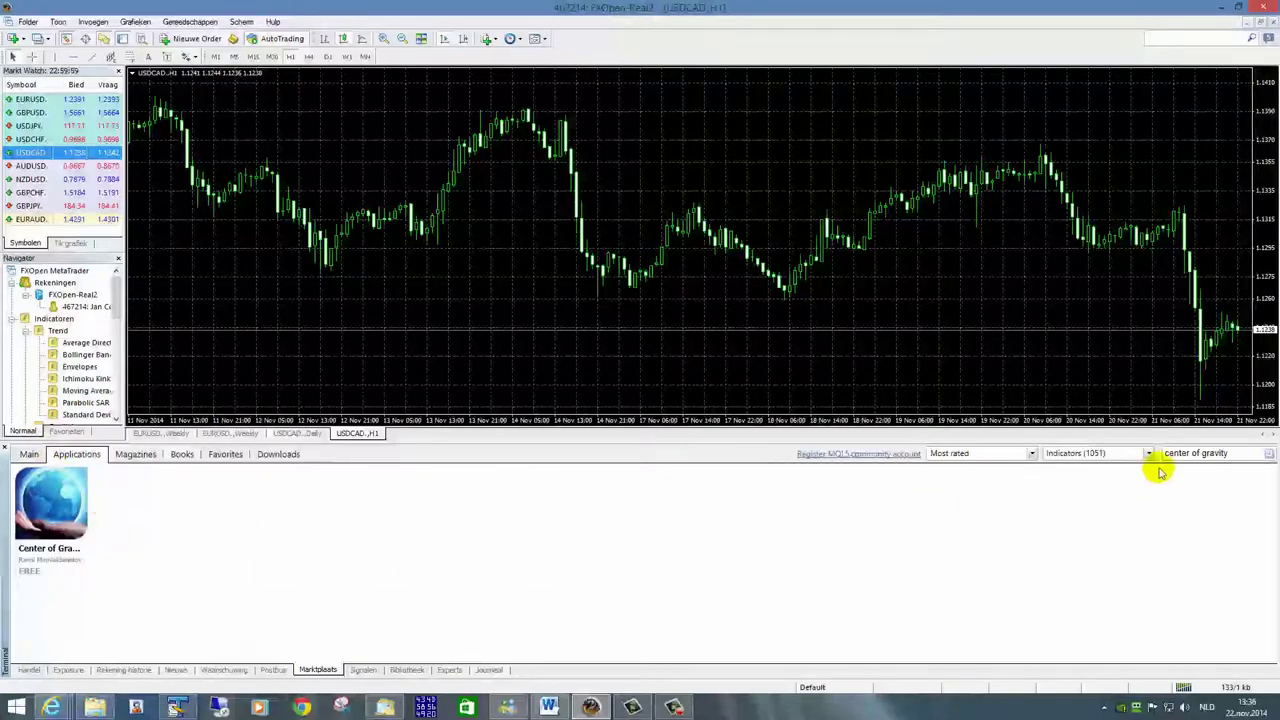
{"action": "left_click_drag", "start_coordinate": [1248, 460], "coordinate": [1145, 454]}
{"action": "key", "text": "ctrl+c"}
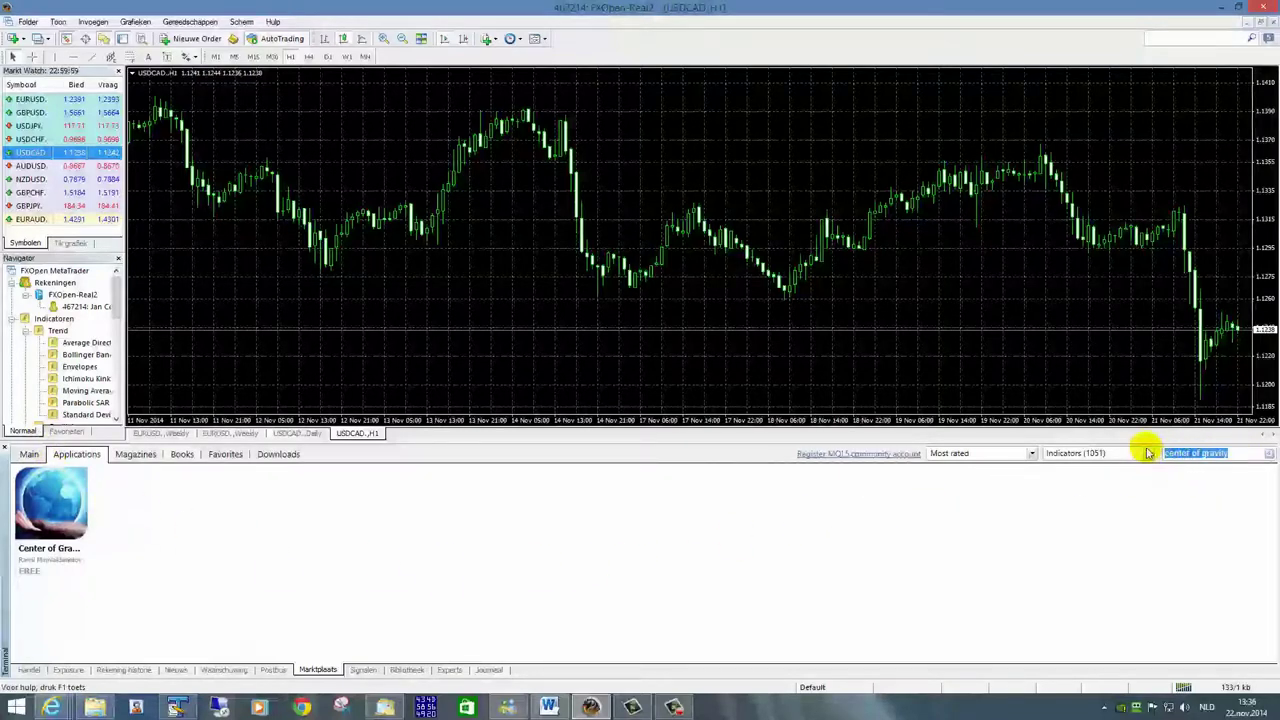
{"action": "key", "text": "BackSpace"}
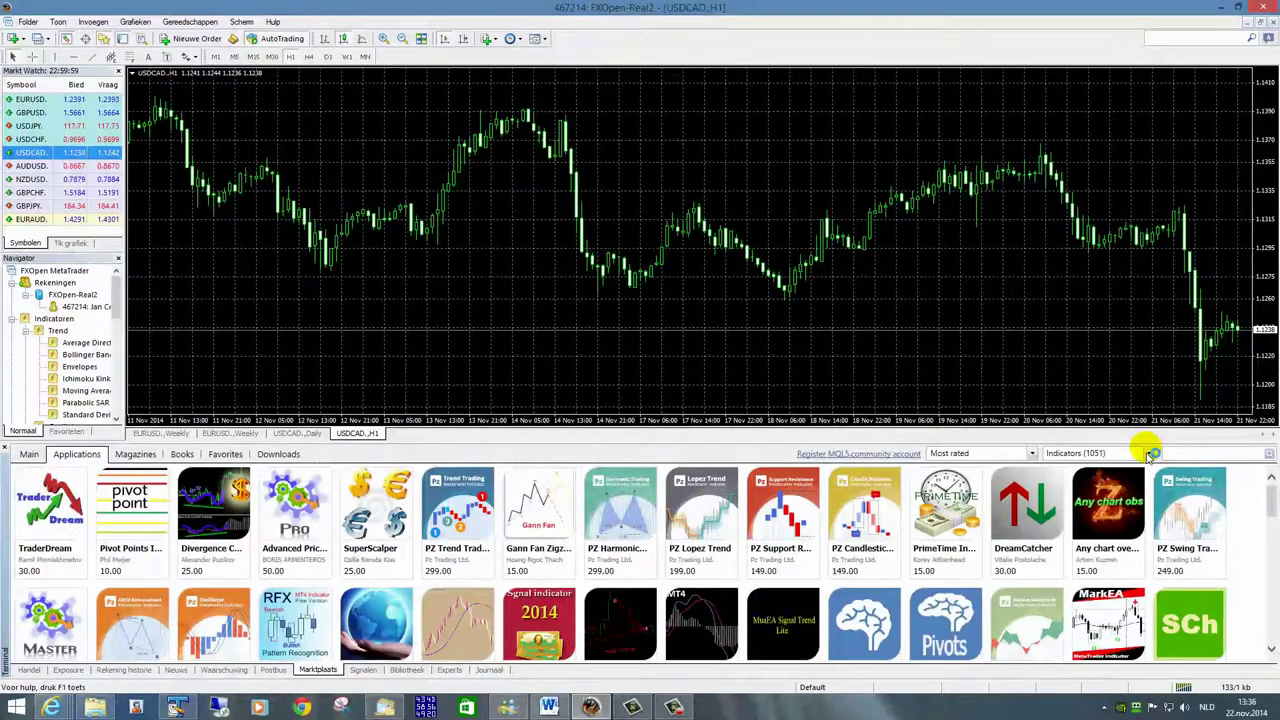
{"action": "key", "text": "ctrl+v"}
{"action": "key", "text": "Return"}
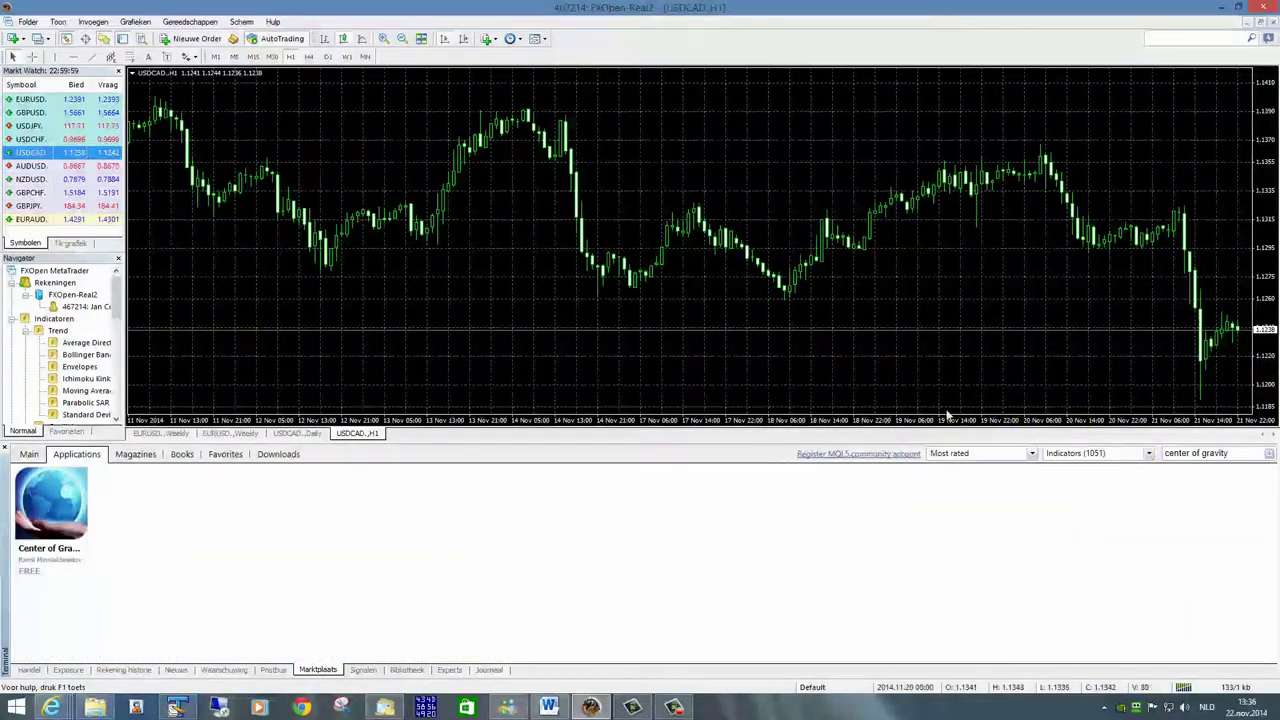
{"action": "left_click", "coordinate": [56, 512]}
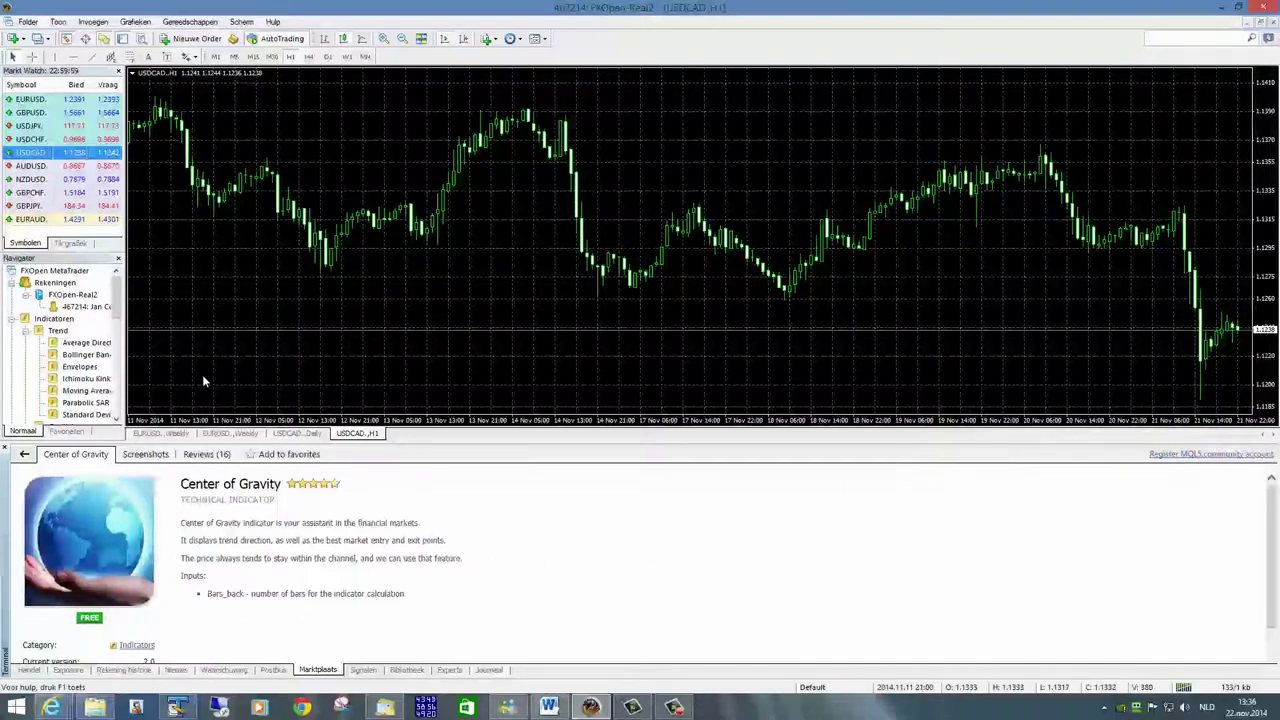
- Return to the marketplace listing and search the indicators for "foc", and for "oc"
{"action": "left_click", "coordinate": [24, 454]}
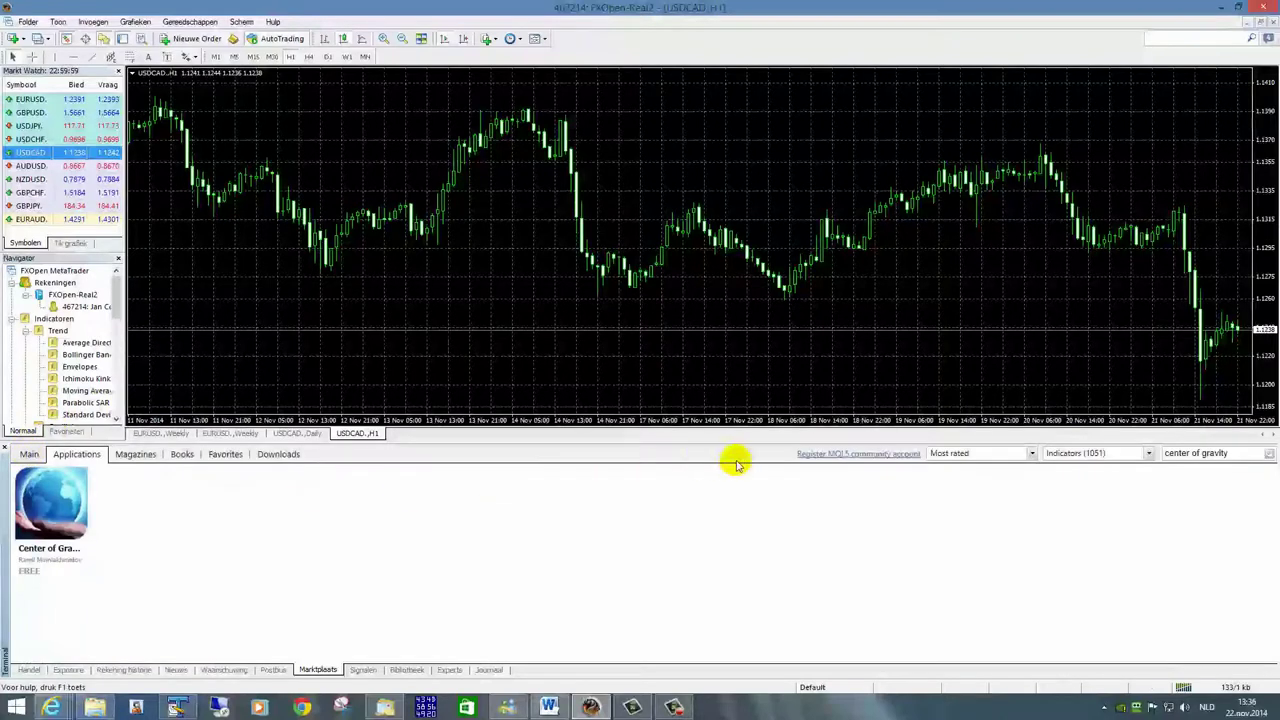
{"action": "left_click_drag", "start_coordinate": [1248, 455], "coordinate": [1128, 452]}
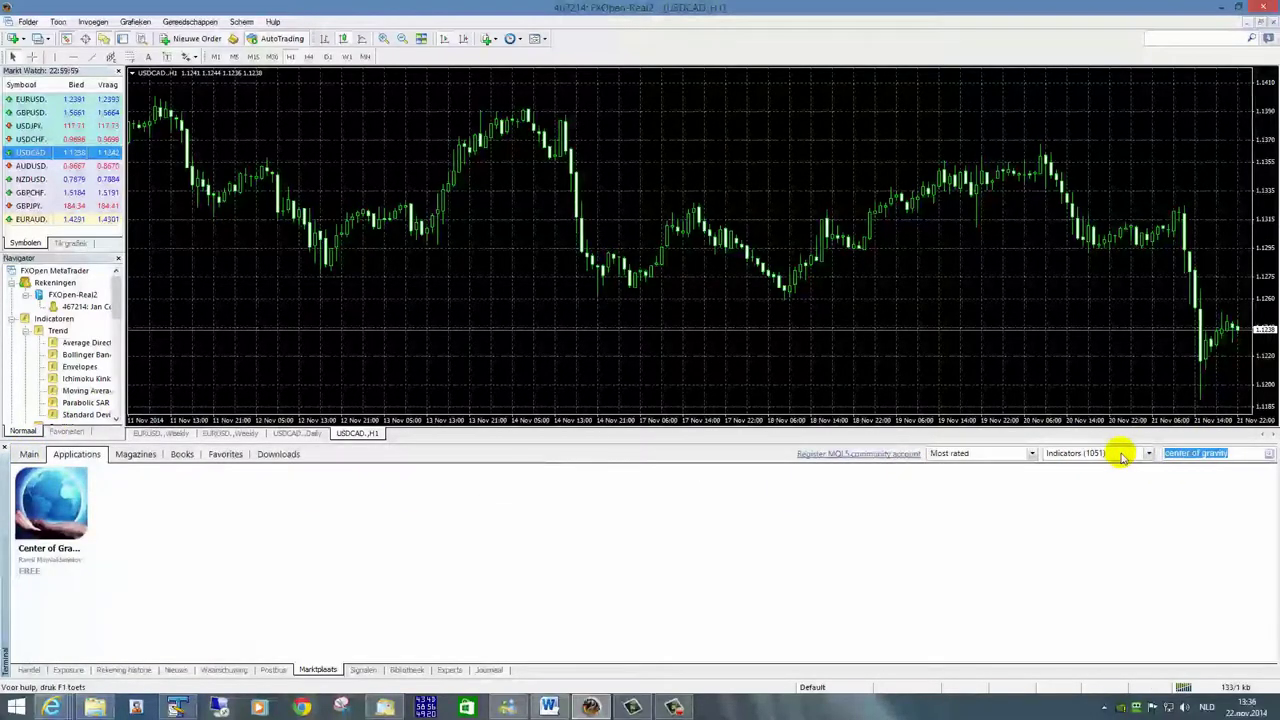
{"action": "type", "text": "fo"}
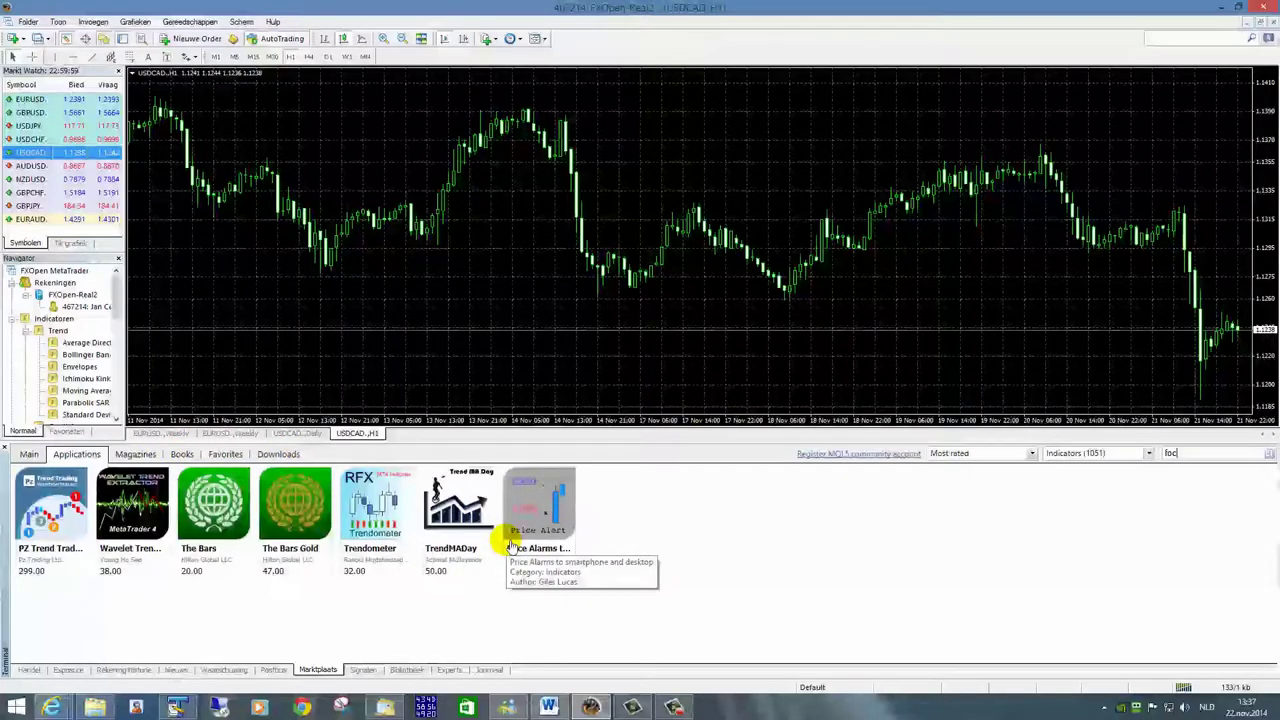
{"action": "key", "text": "BackSpace"}
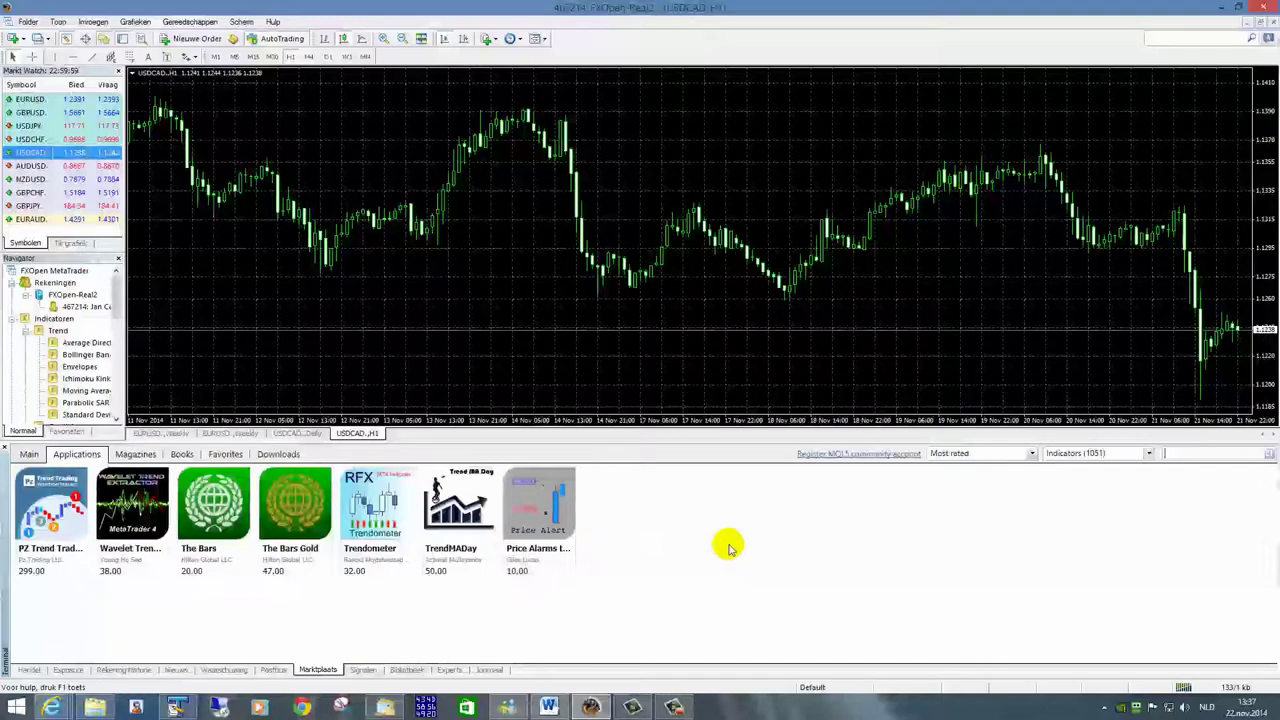
{"action": "type", "text": "c"}
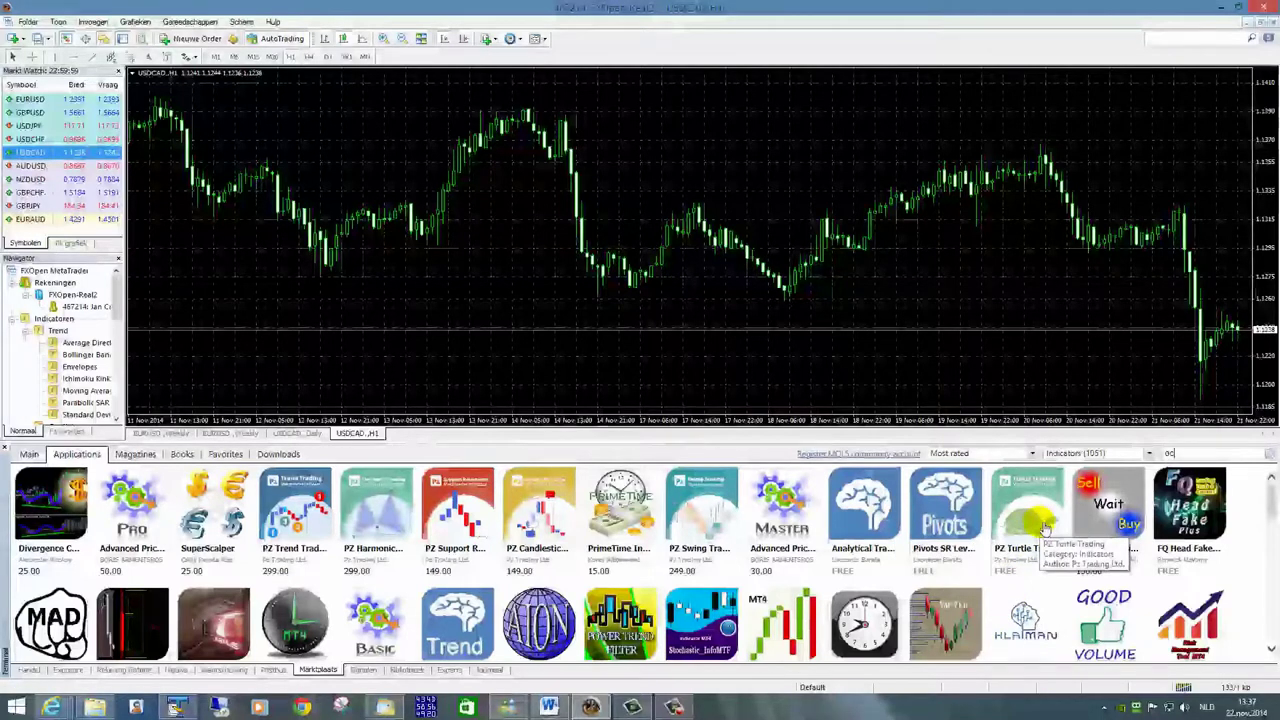
- Download the free Pivots SR Levels indicator and locate it in the Navigator's Market group
{"action": "left_click", "coordinate": [937, 549]}
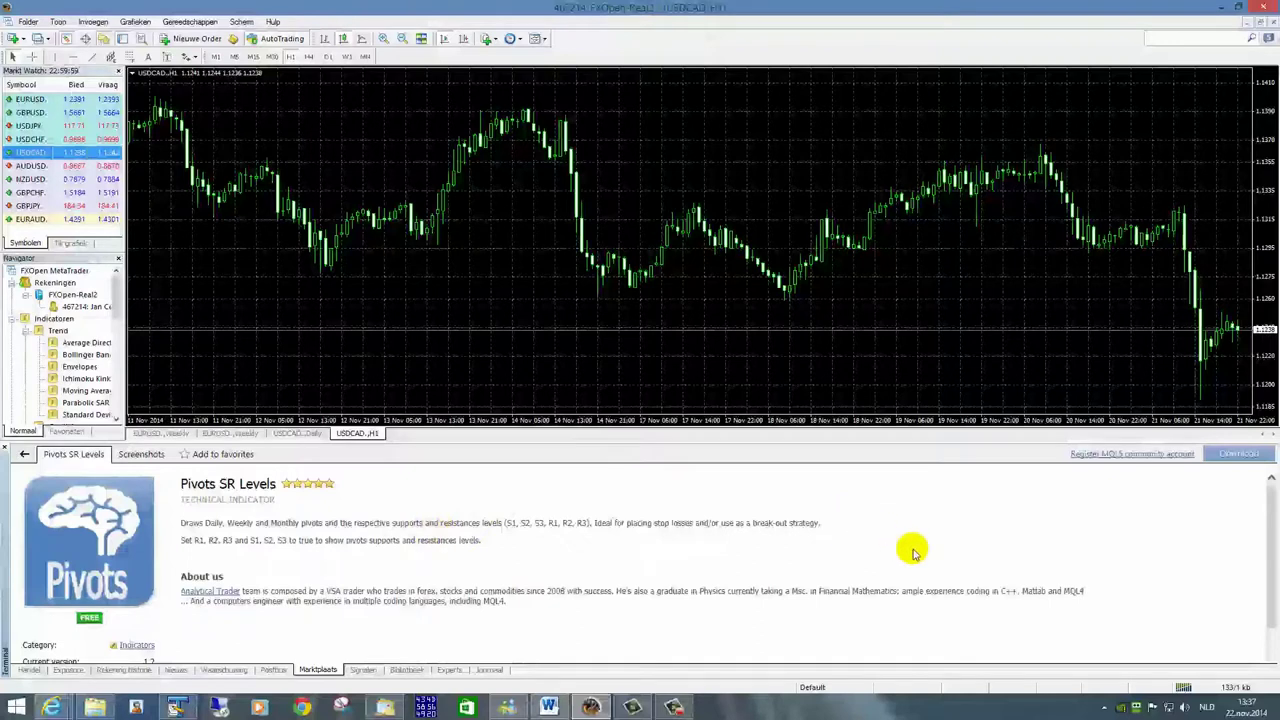
{"action": "left_click", "coordinate": [1238, 455]}
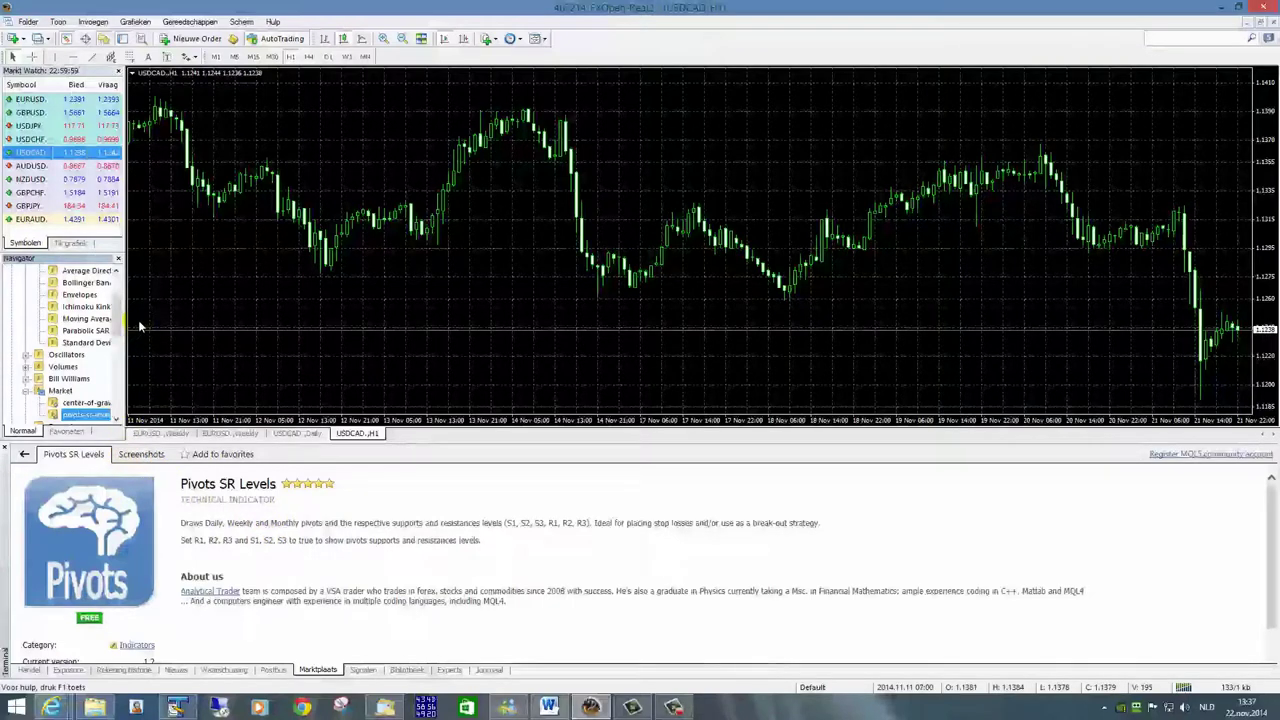
{"action": "left_click", "coordinate": [60, 414]}
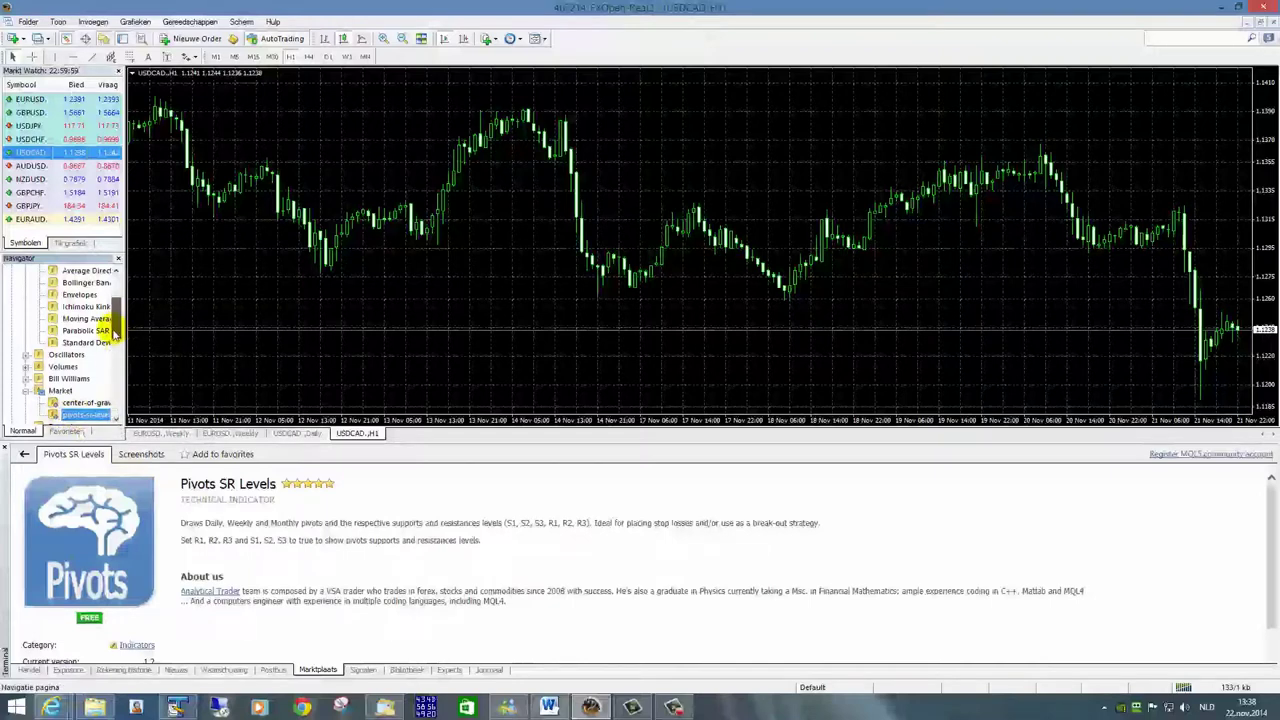
{"action": "scroll", "coordinate": [115, 340], "scroll_direction": "down", "scroll_amount": 1}
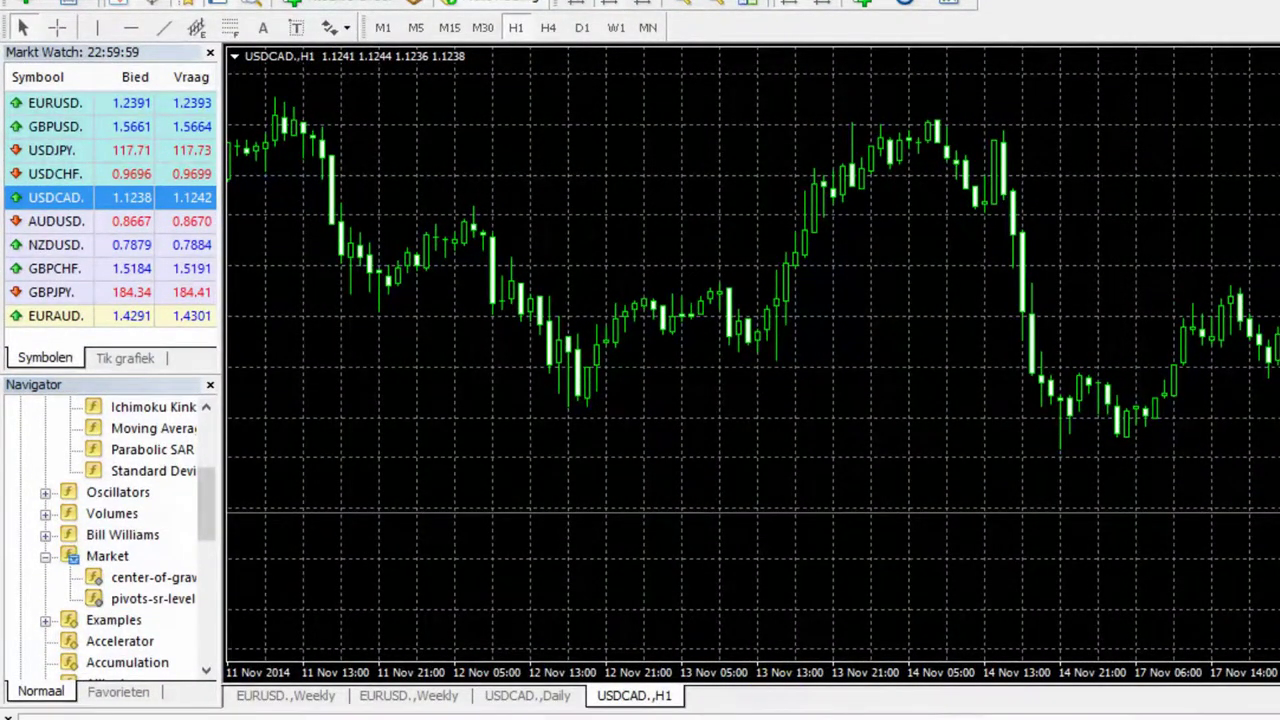
- Add the center-of-gravity indicator to the USDCAD H1 chart with its alert input set to true
{"action": "key", "text": "ctrl+t"}
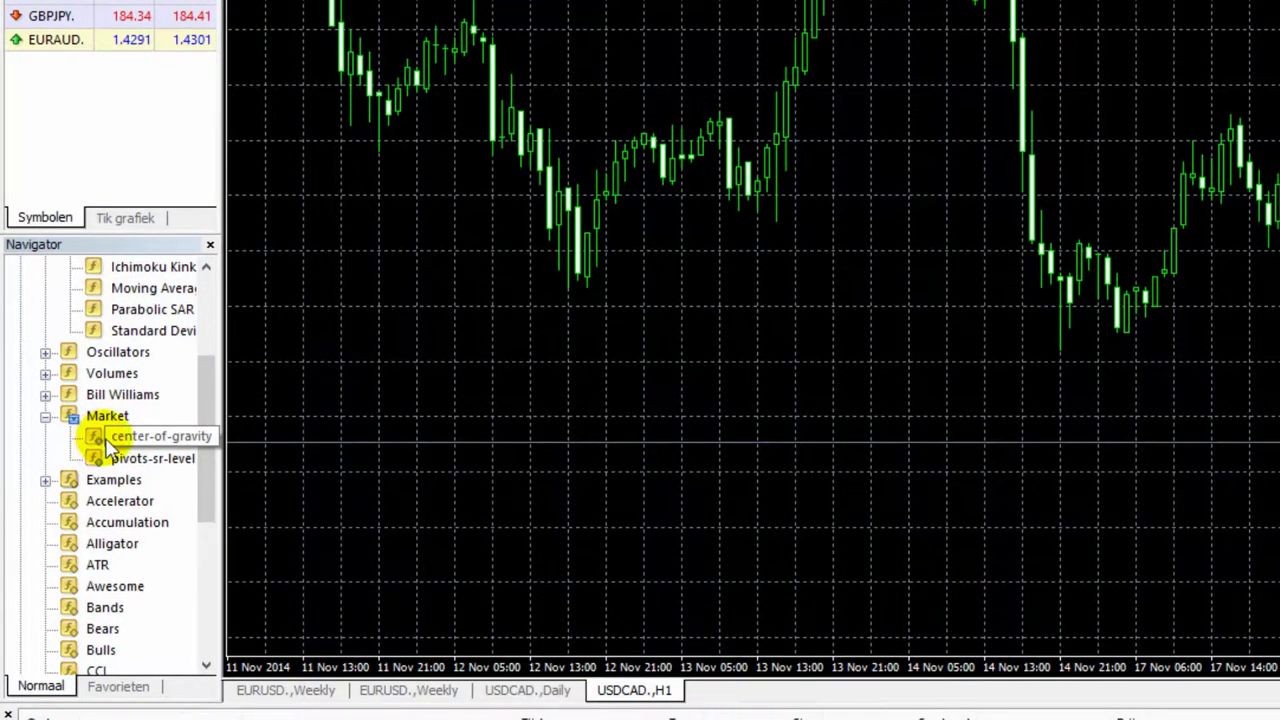
{"action": "double_click", "coordinate": [112, 437]}
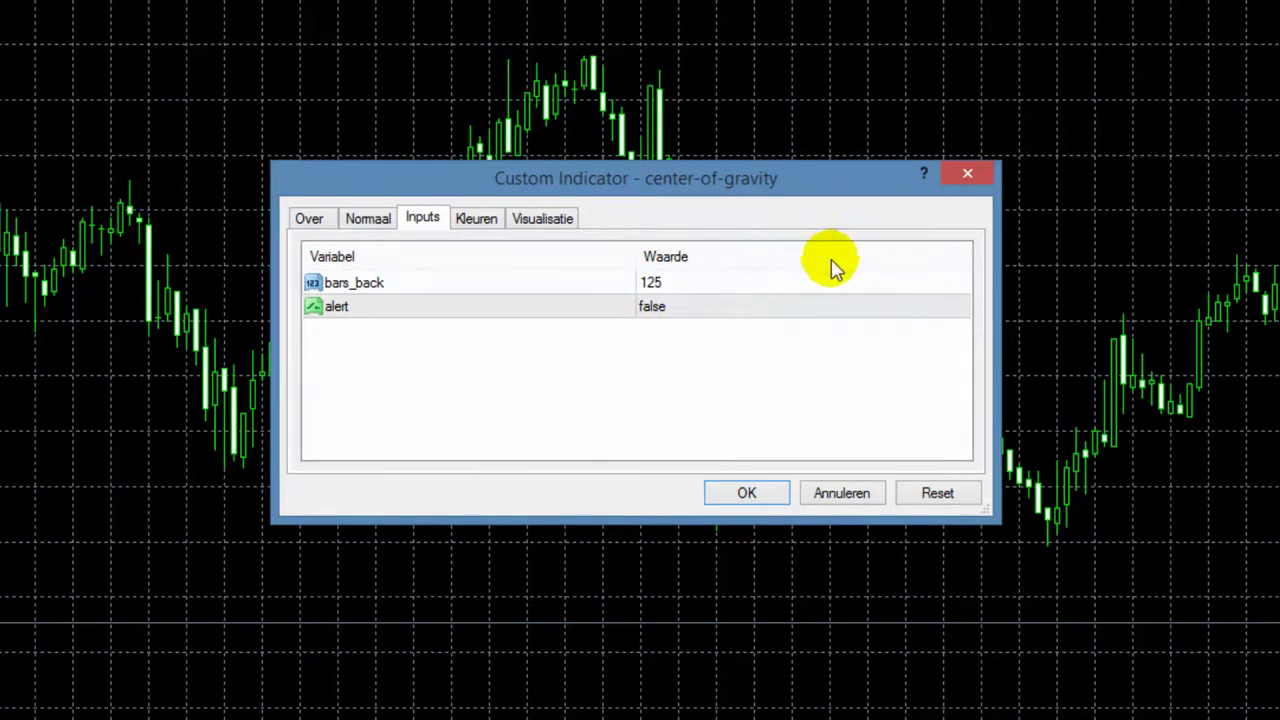
{"action": "left_click", "coordinate": [721, 312]}
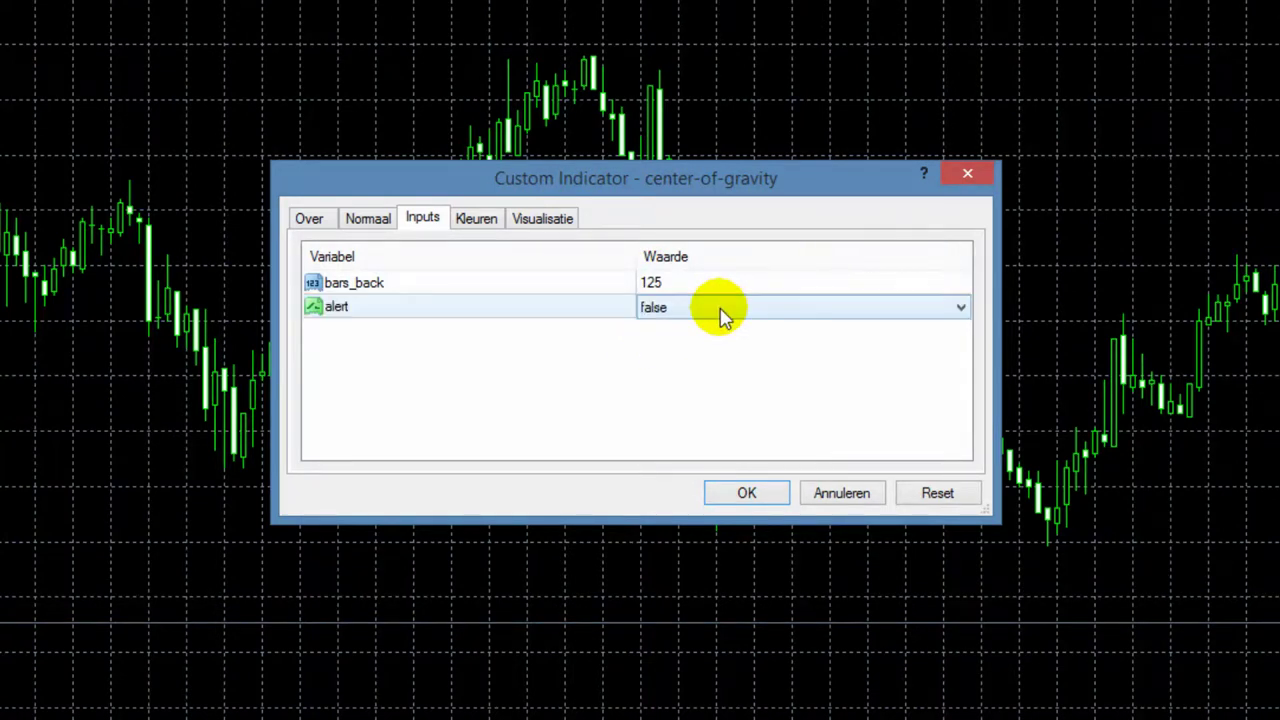
{"action": "left_click", "coordinate": [960, 312]}
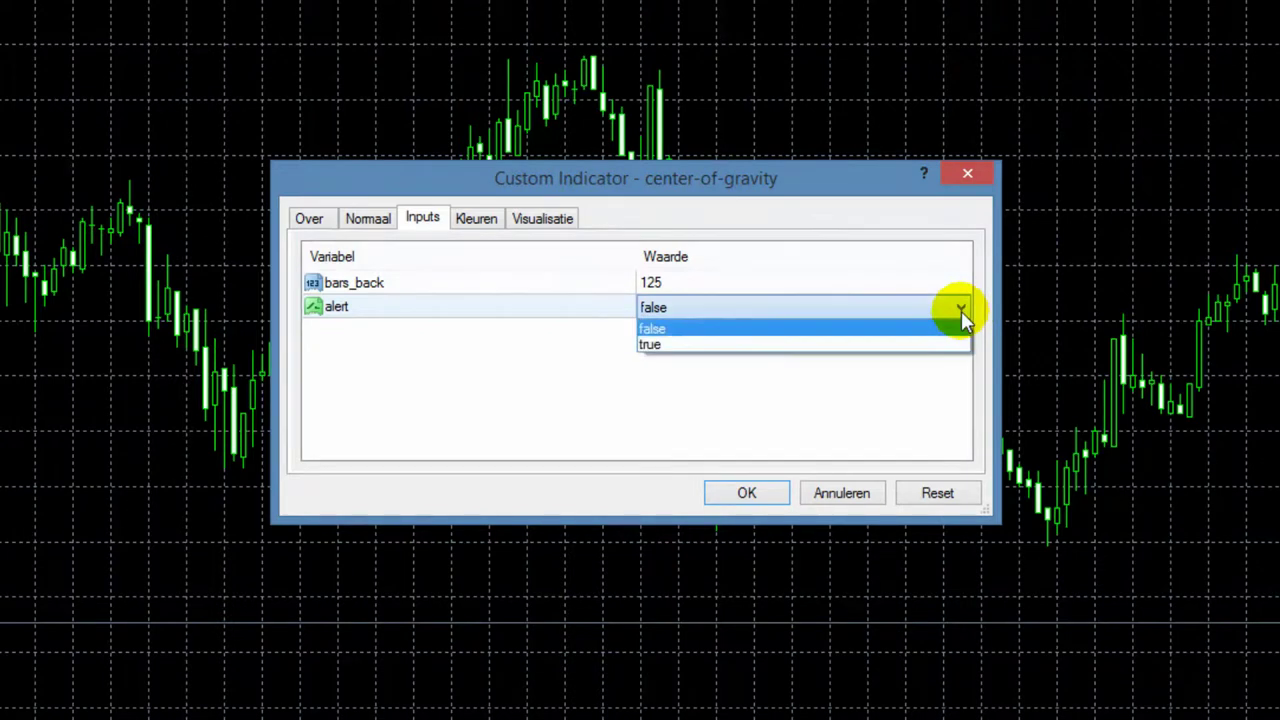
{"action": "left_click", "coordinate": [652, 345]}
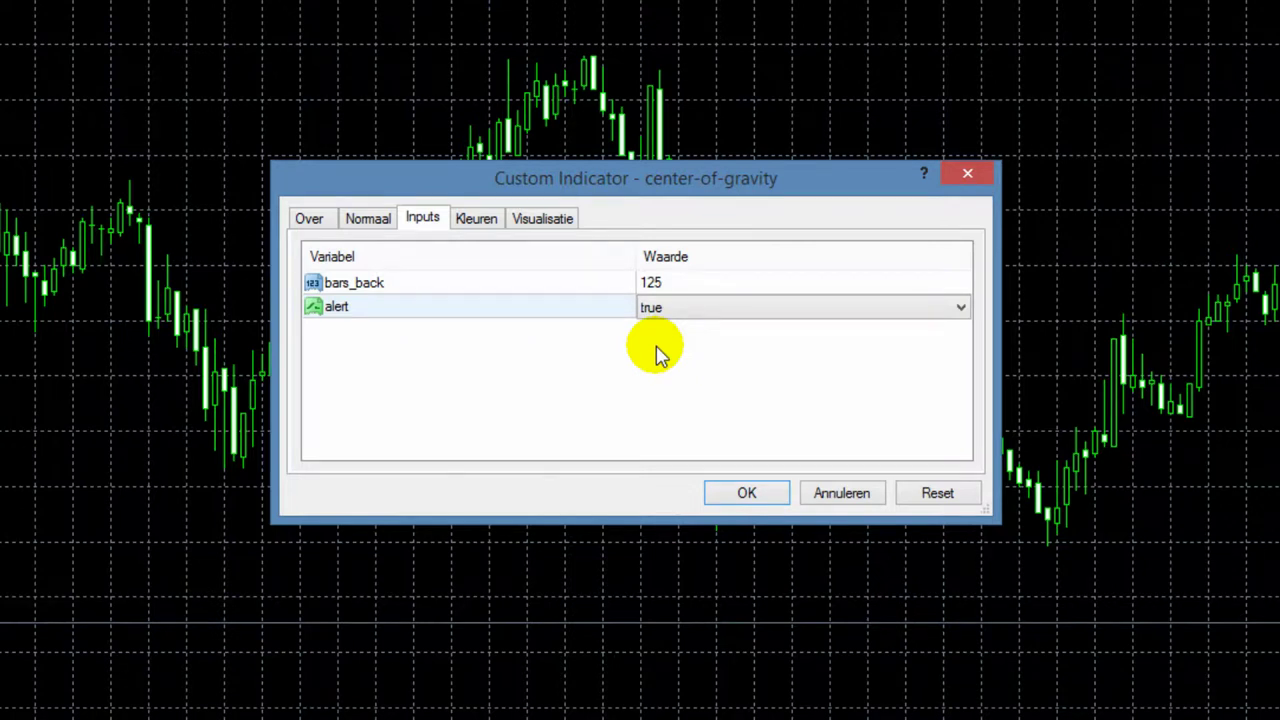
{"action": "left_click", "coordinate": [763, 494]}
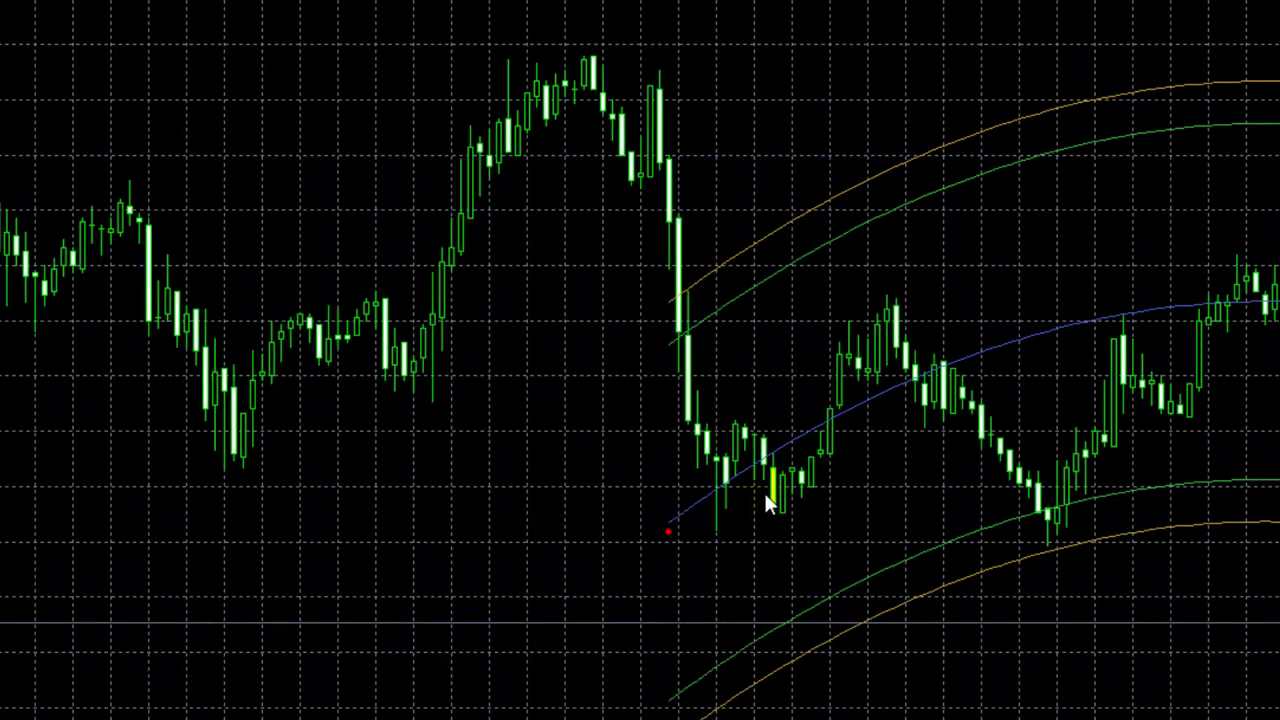
- Examine the indicator's curves on the H1 chart, switch the chart to the H4 timeframe, and dismiss the alarm
{"action": "scroll", "coordinate": [760, 490], "scroll_direction": "down", "scroll_amount": 10}
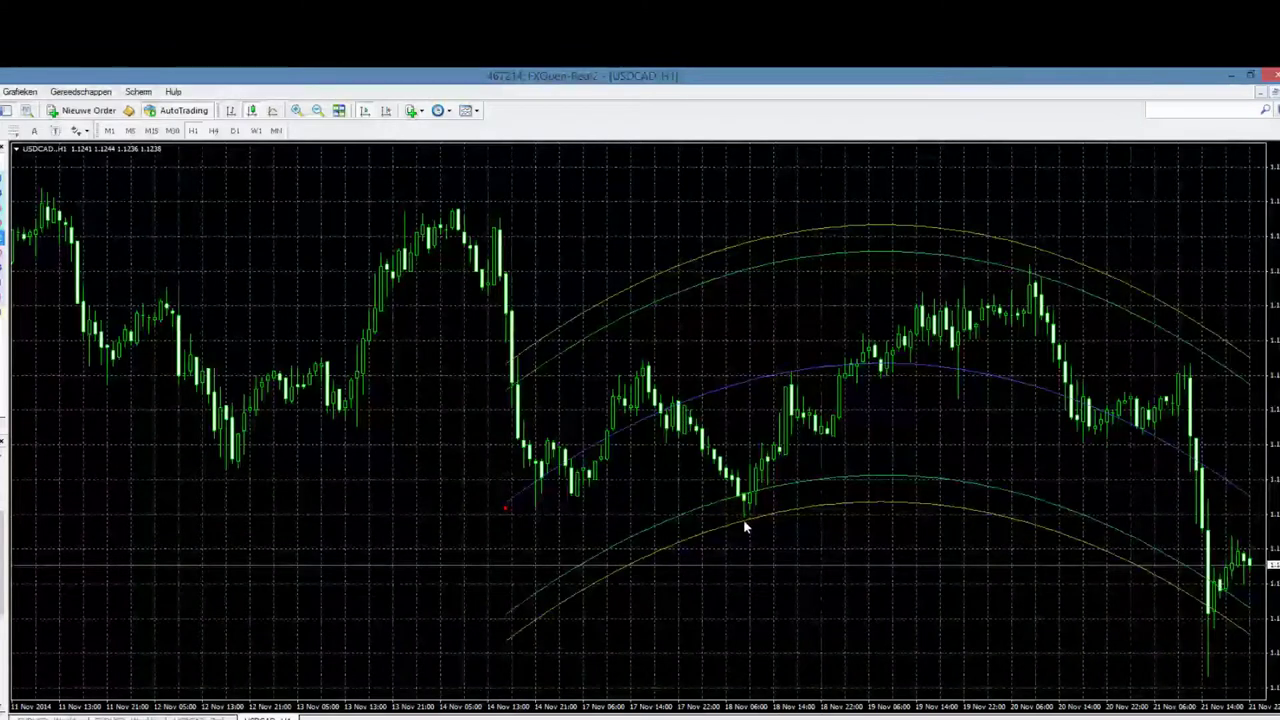
{"action": "mouse_move", "coordinate": [744, 504]}
{"action": "mouse_move", "coordinate": [800, 412]}
{"action": "left_click", "coordinate": [213, 131]}
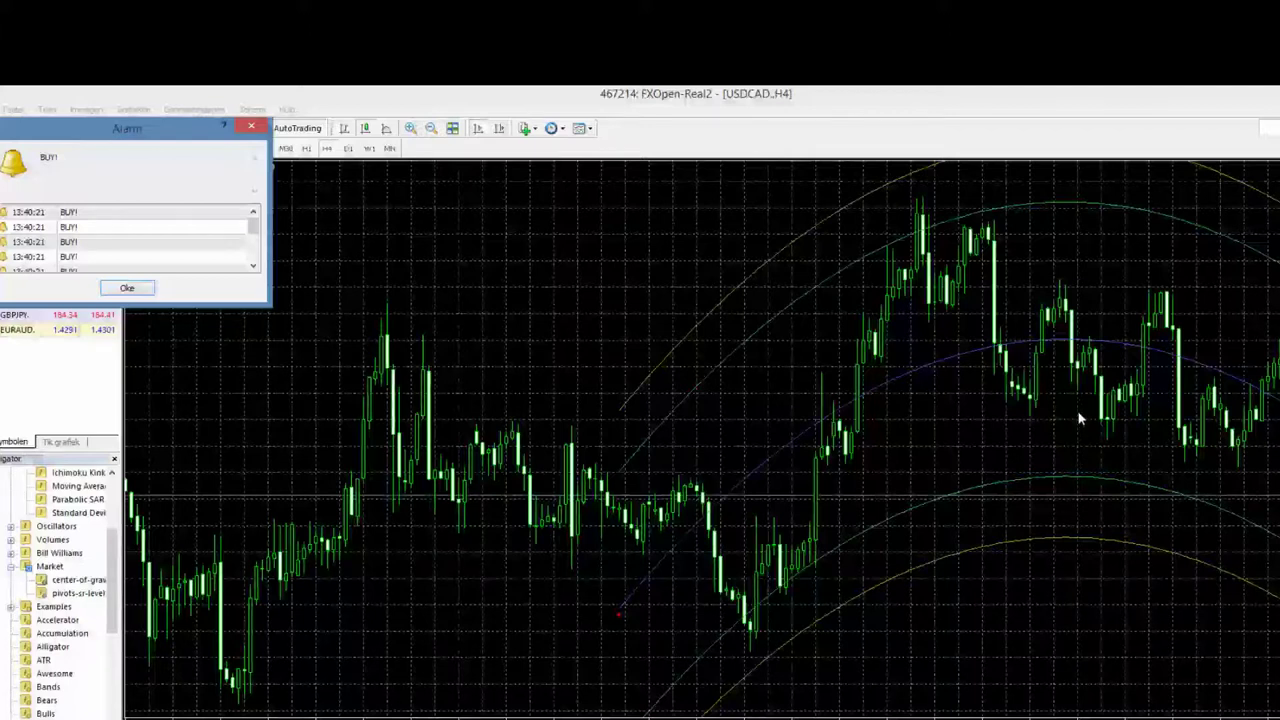
{"action": "key", "text": "Return"}
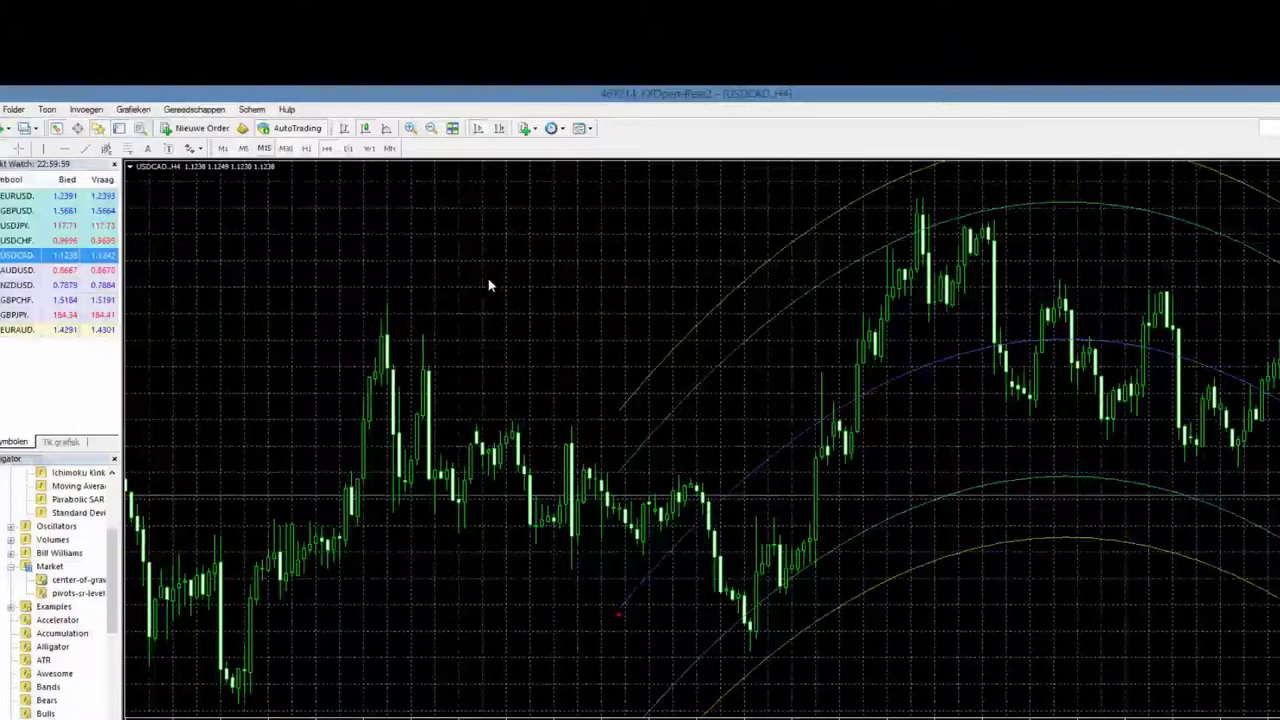
- Switch the USDCAD chart to the daily timeframe and dismiss the alarm
{"action": "left_click", "coordinate": [347, 150]}
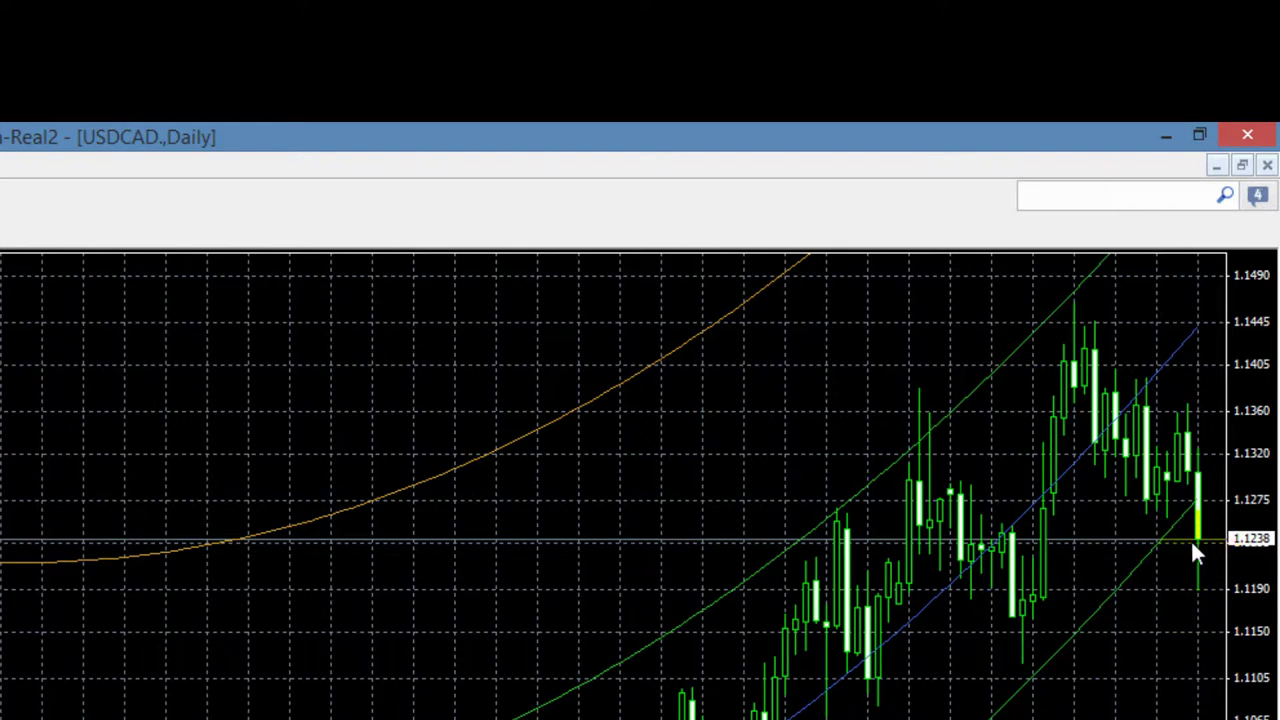
{"action": "mouse_move", "coordinate": [1203, 555]}
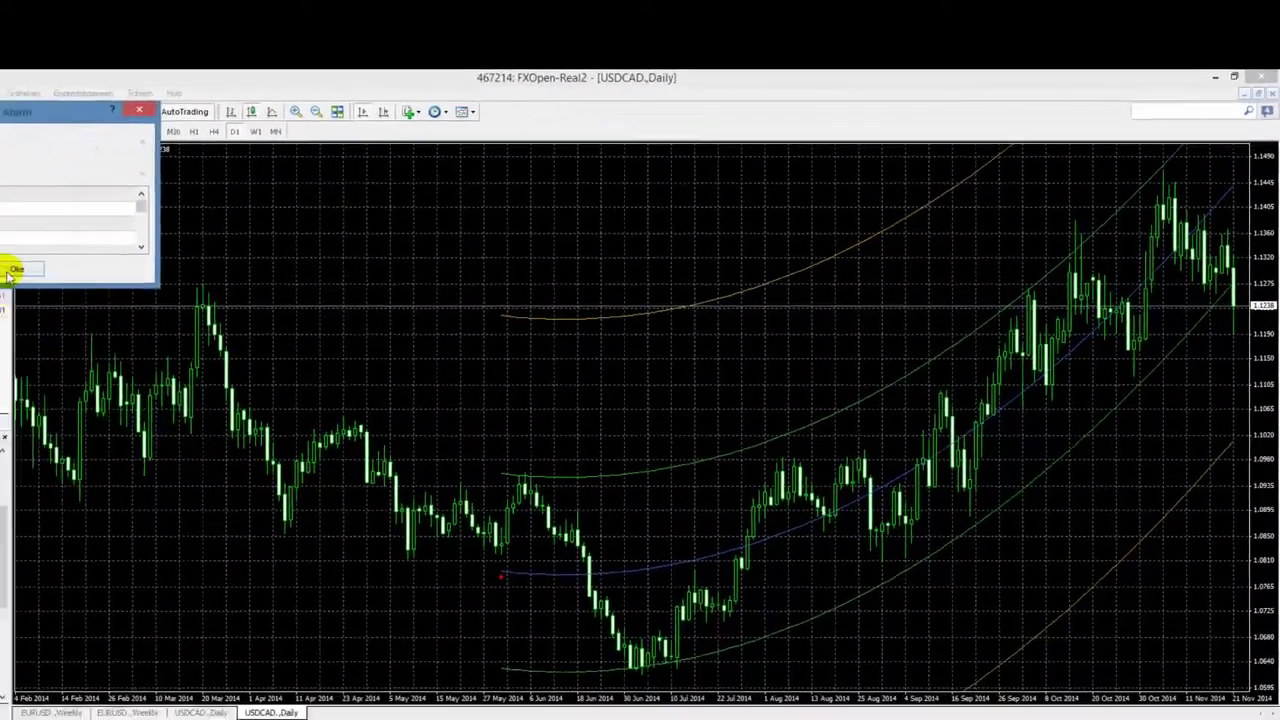
{"action": "left_click", "coordinate": [86, 256]}
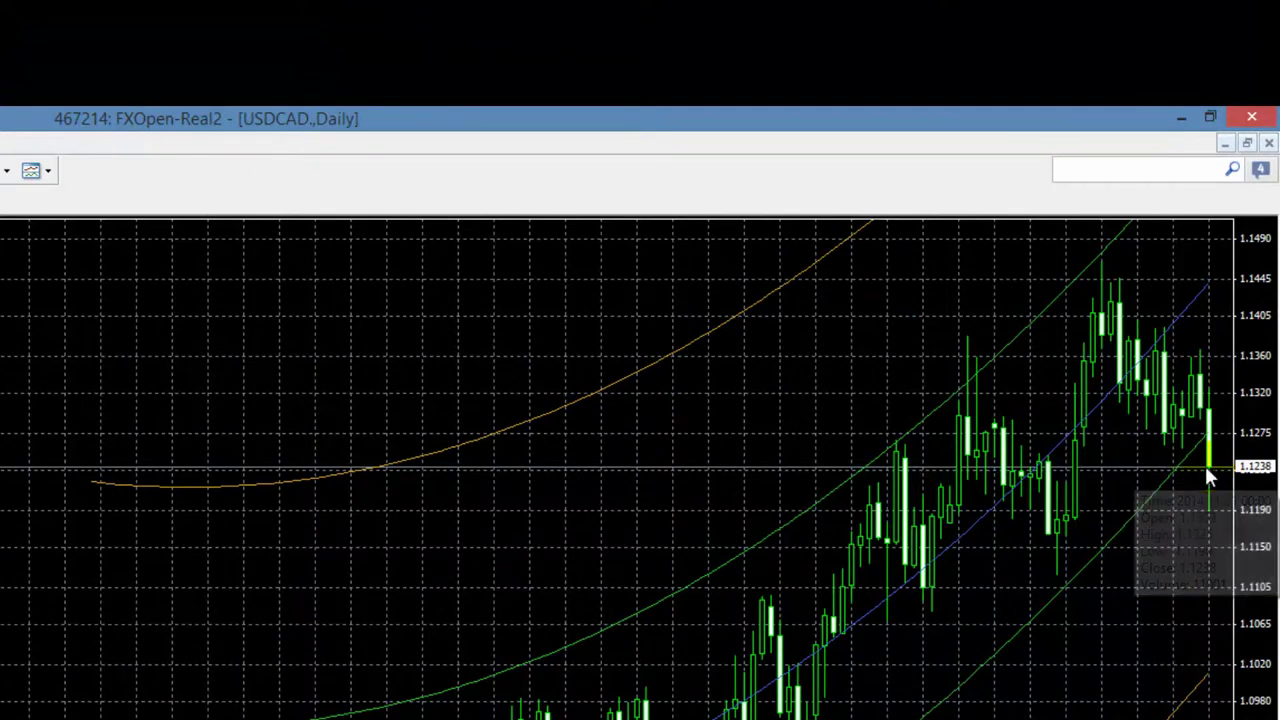
- Examine the latest daily candle's data and look back at earlier candles relative to the indicator's channel lines
{"action": "mouse_move", "coordinate": [1209, 474]}
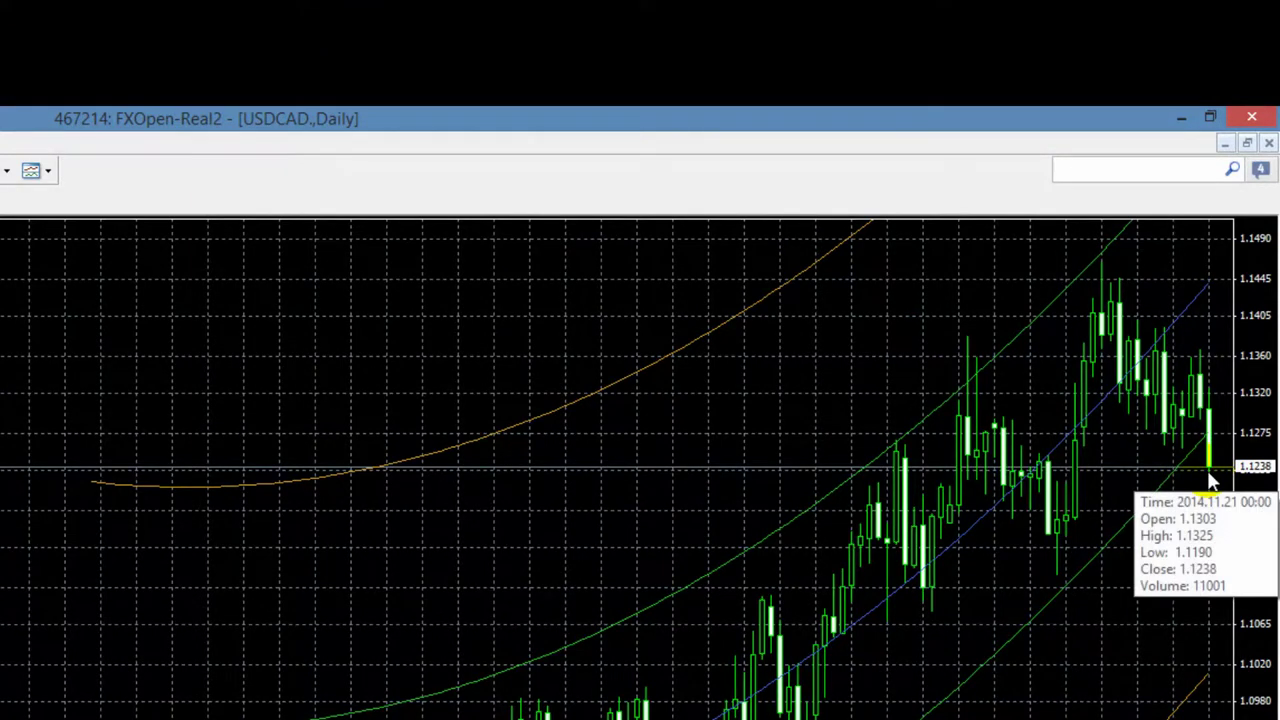
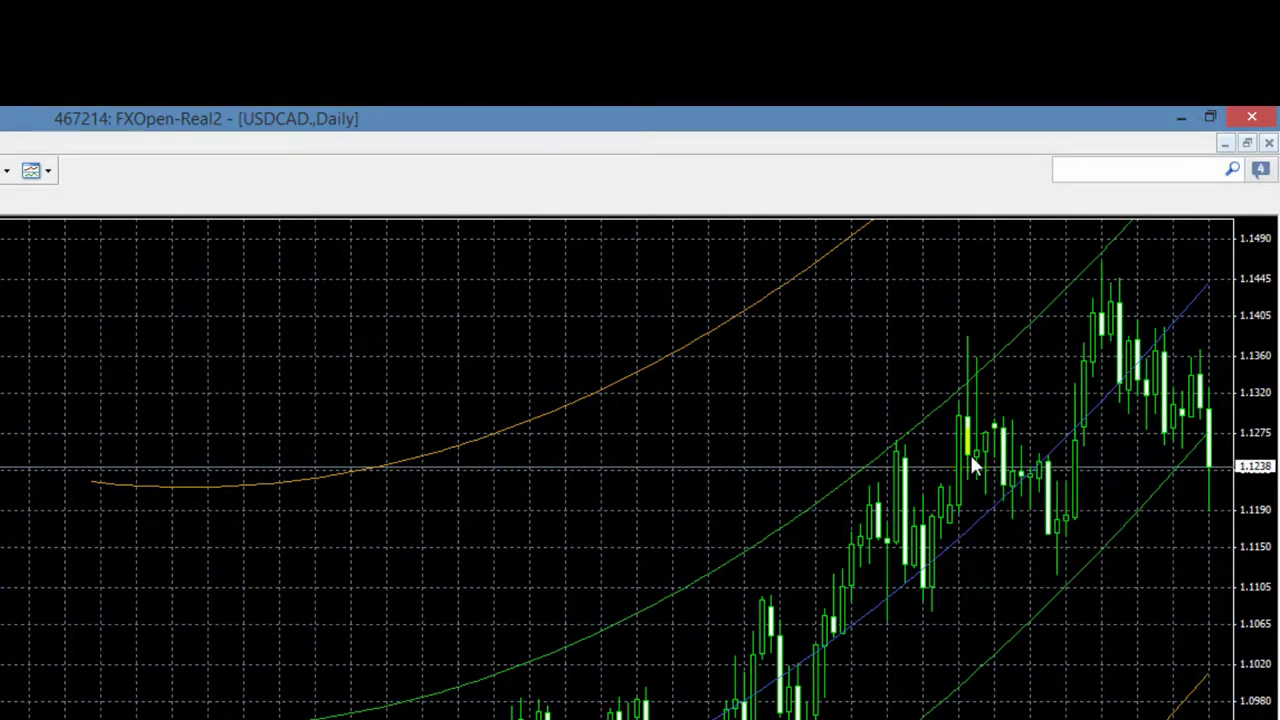
{"action": "mouse_move", "coordinate": [975, 468]}
{"action": "scroll", "coordinate": [970, 440], "scroll_direction": "up", "scroll_amount": 3}
{"action": "scroll", "coordinate": [1044, 510], "scroll_direction": "up", "scroll_amount": 2}
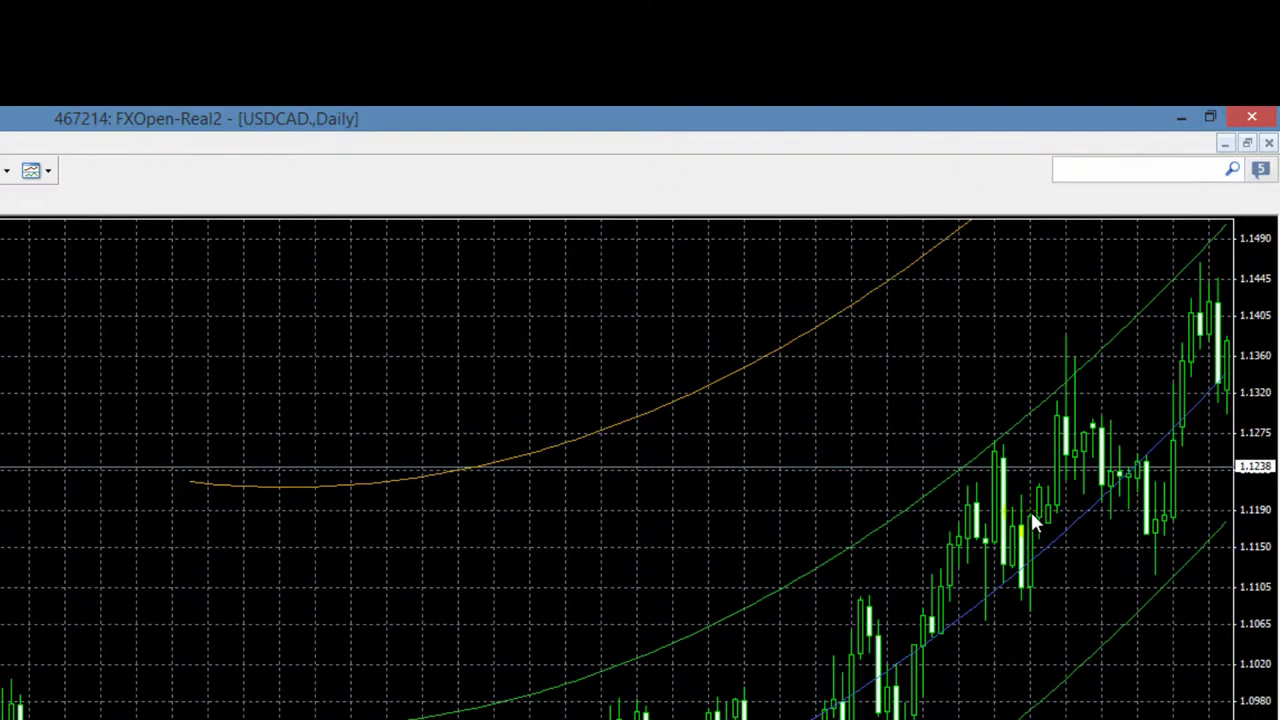
- Examine where earlier daily USDCAD candles approach the indicator's channel lines, comparing them with the most recent candles
{"action": "scroll", "coordinate": [1030, 509], "scroll_direction": "up", "scroll_amount": 2}
{"action": "scroll", "coordinate": [1000, 512], "scroll_direction": "down", "scroll_amount": 4}
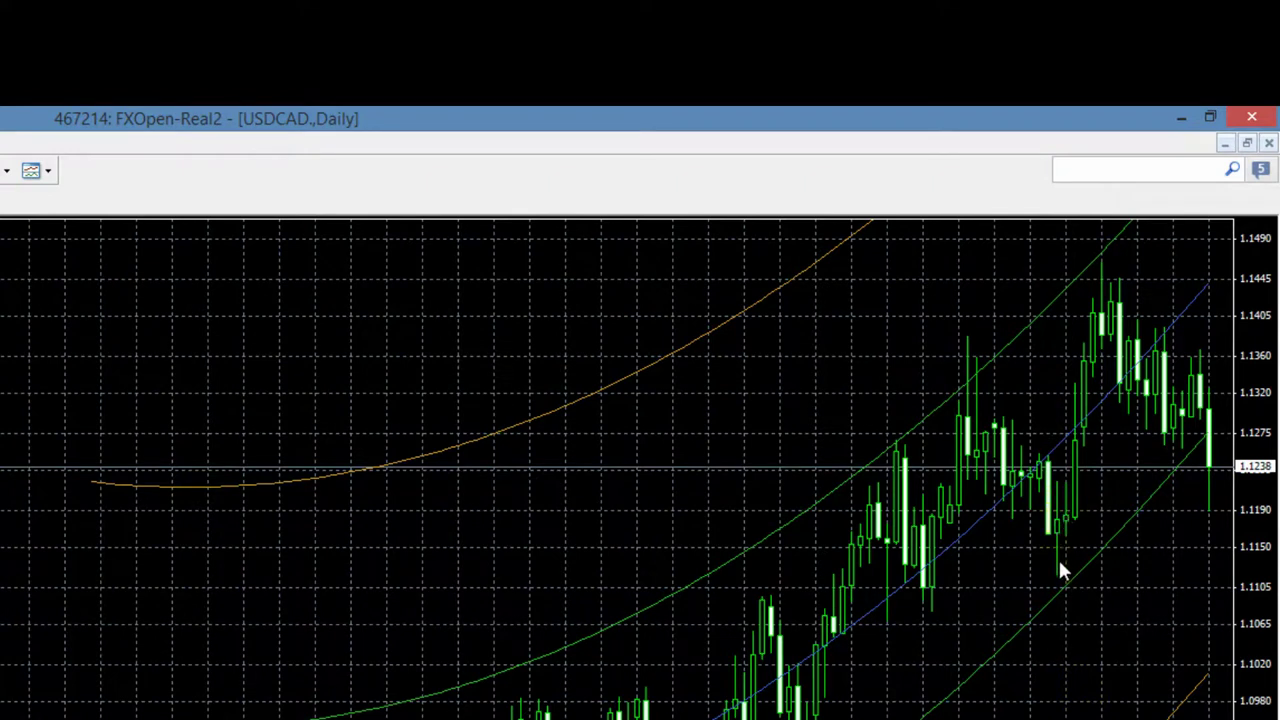
{"action": "mouse_move", "coordinate": [1072, 450]}
{"action": "mouse_move", "coordinate": [1069, 530]}
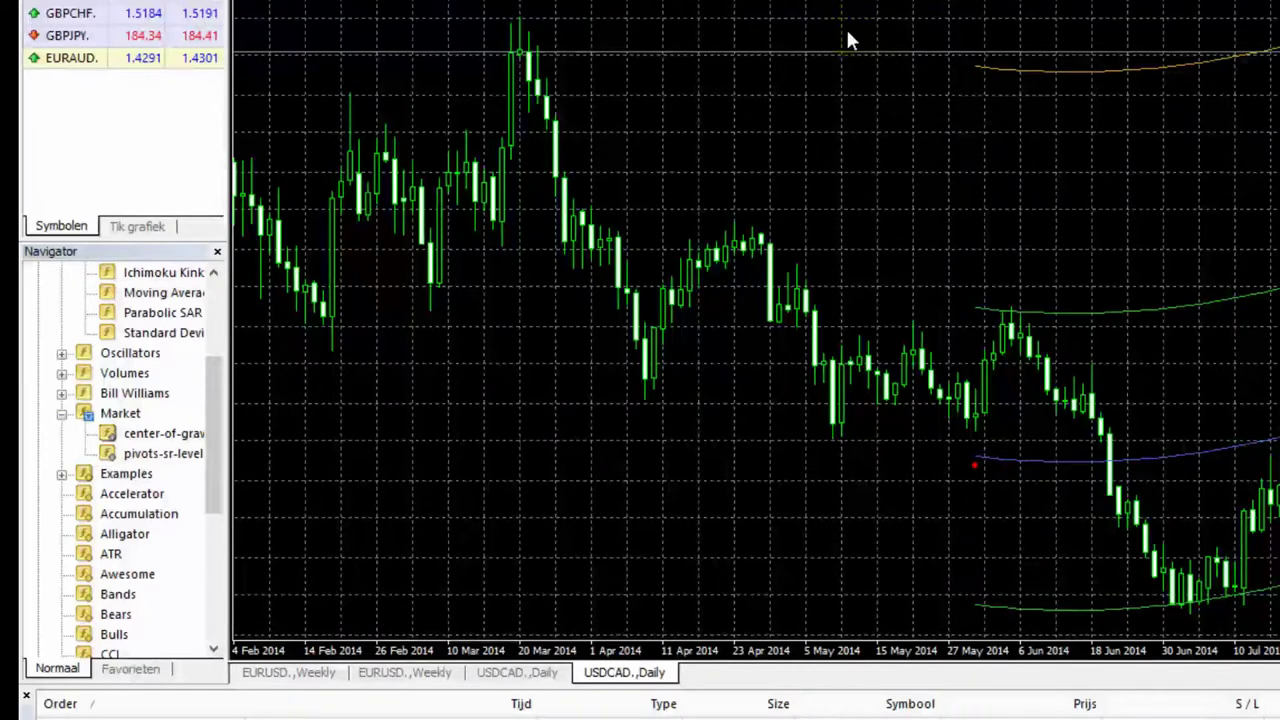
- Add a 13-period exponential Moving Average on close to the USDCAD daily chart, coloured purple with a line one step thicker
{"action": "double_click", "coordinate": [130, 296]}
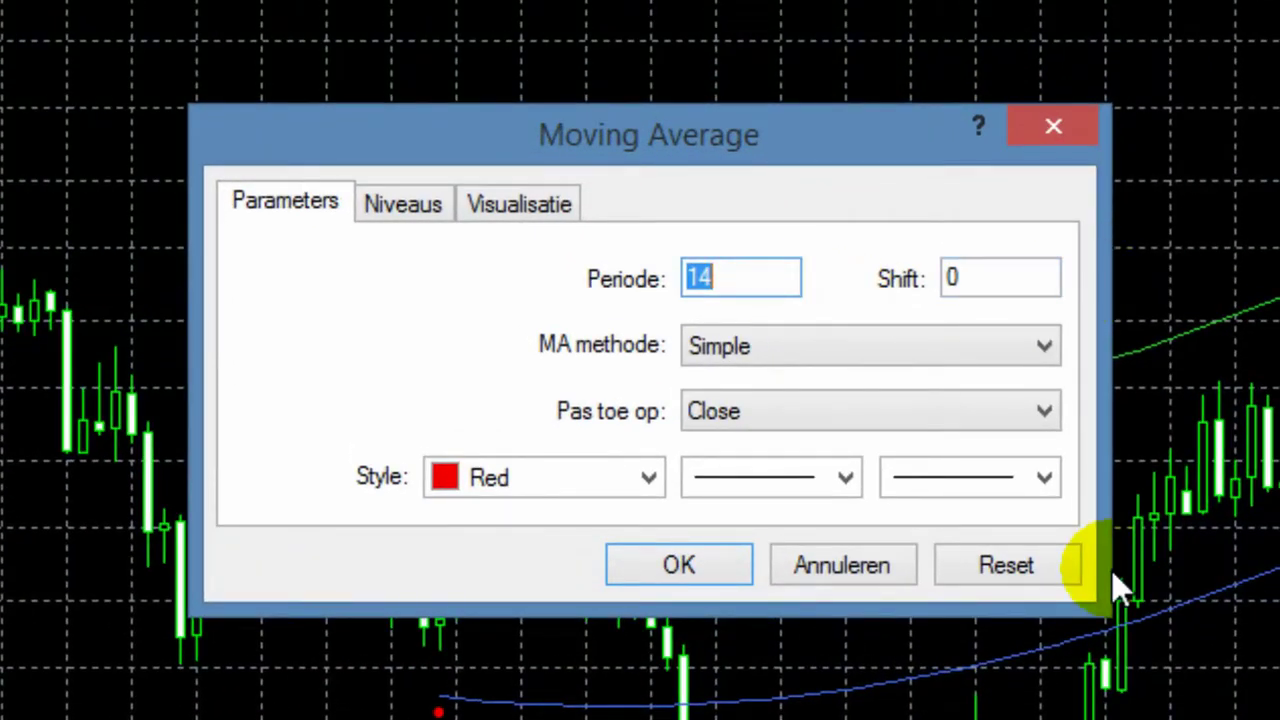
{"action": "type", "text": "13"}
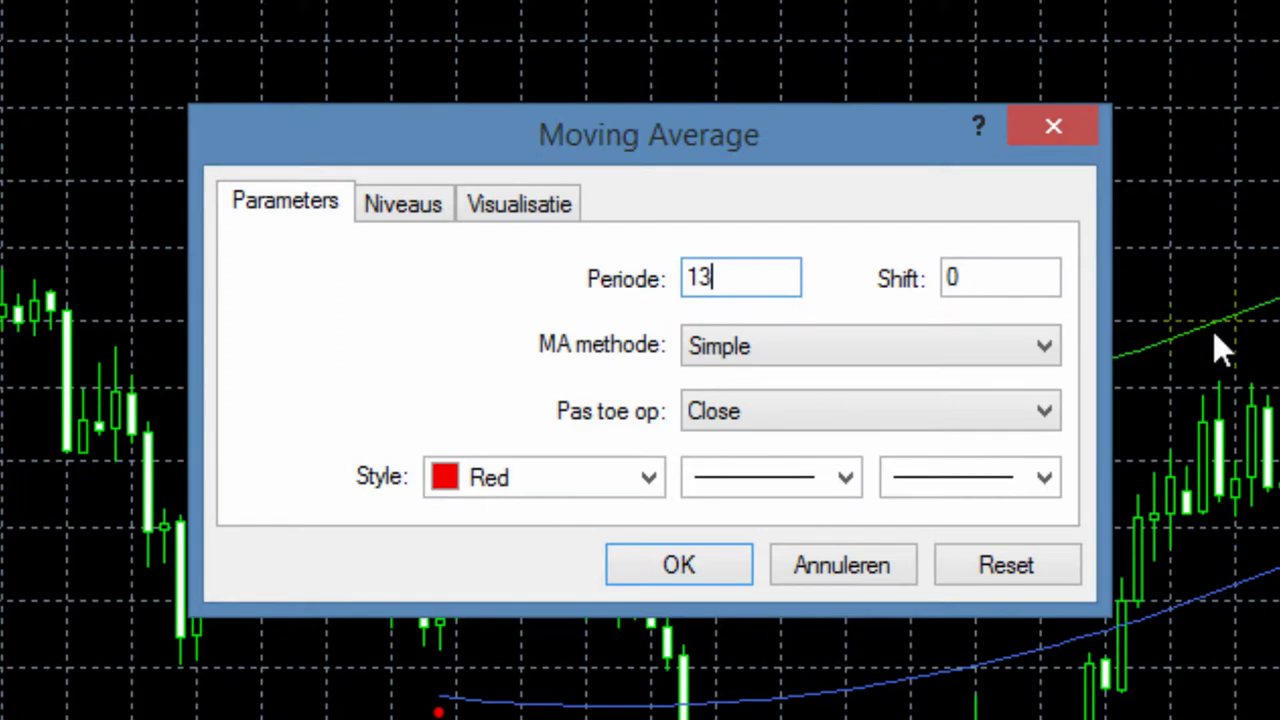
{"action": "left_click", "coordinate": [1045, 346]}
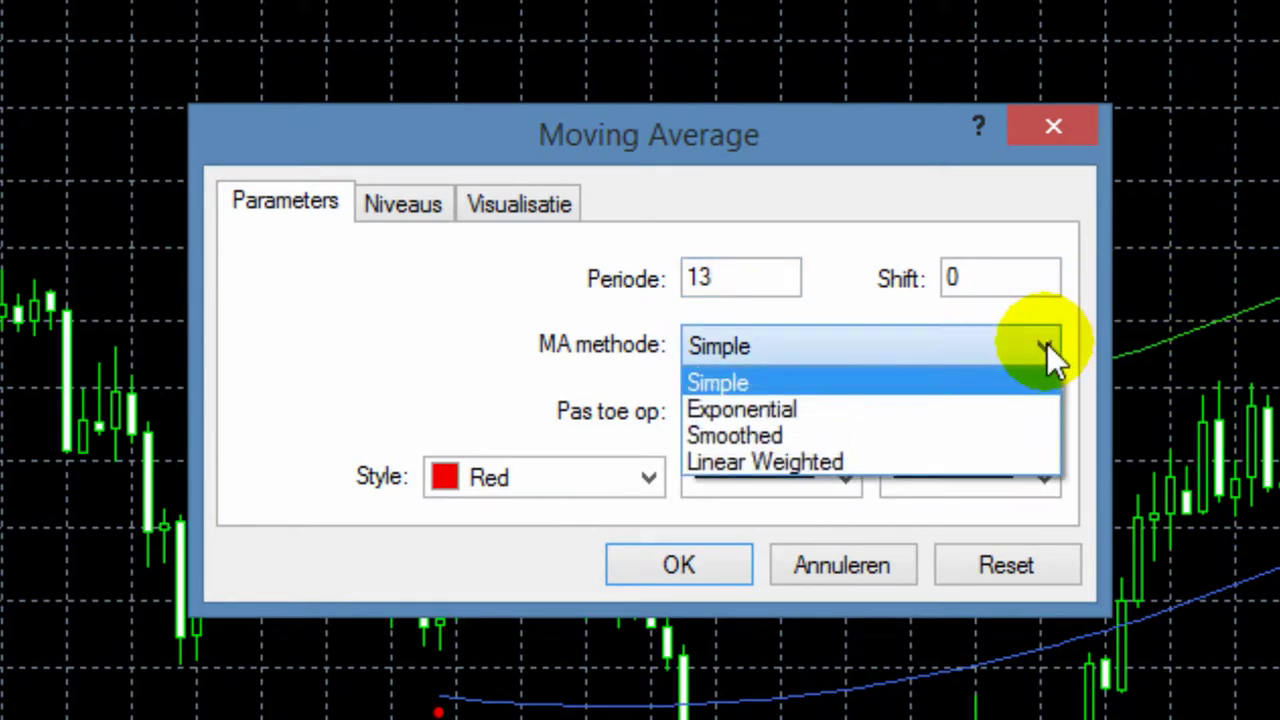
{"action": "left_click", "coordinate": [795, 404]}
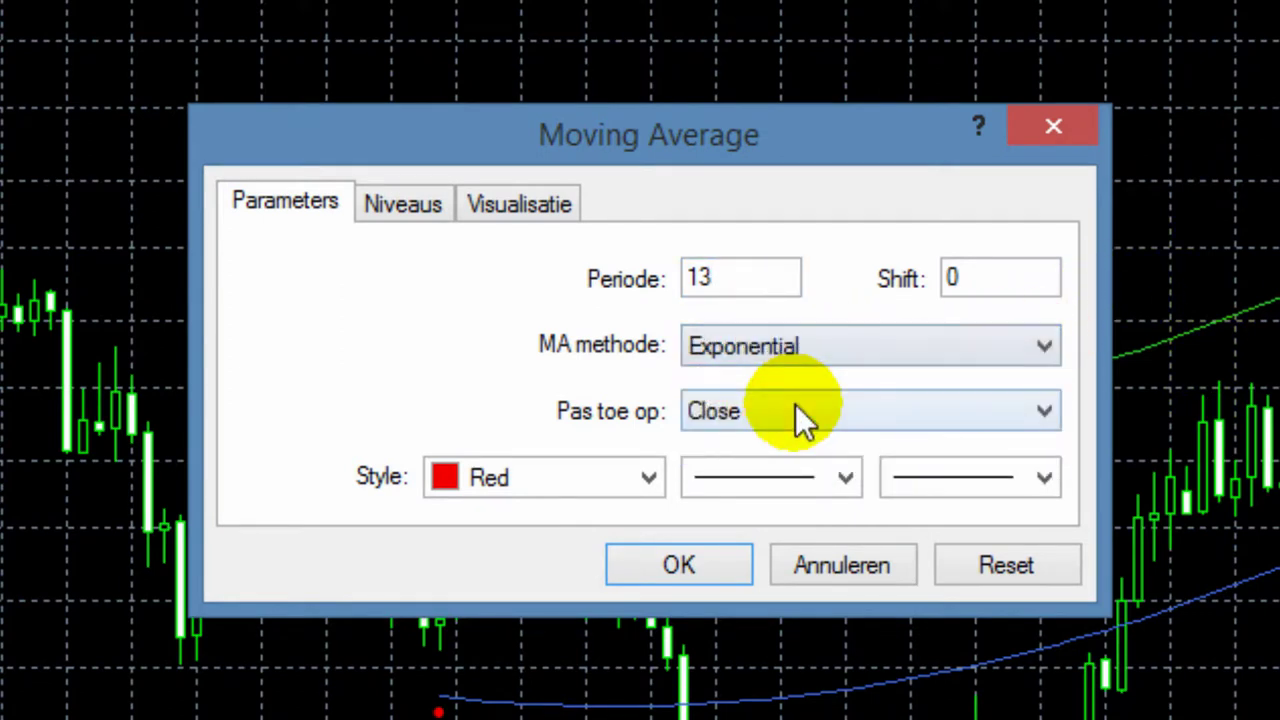
{"action": "left_click", "coordinate": [649, 477]}
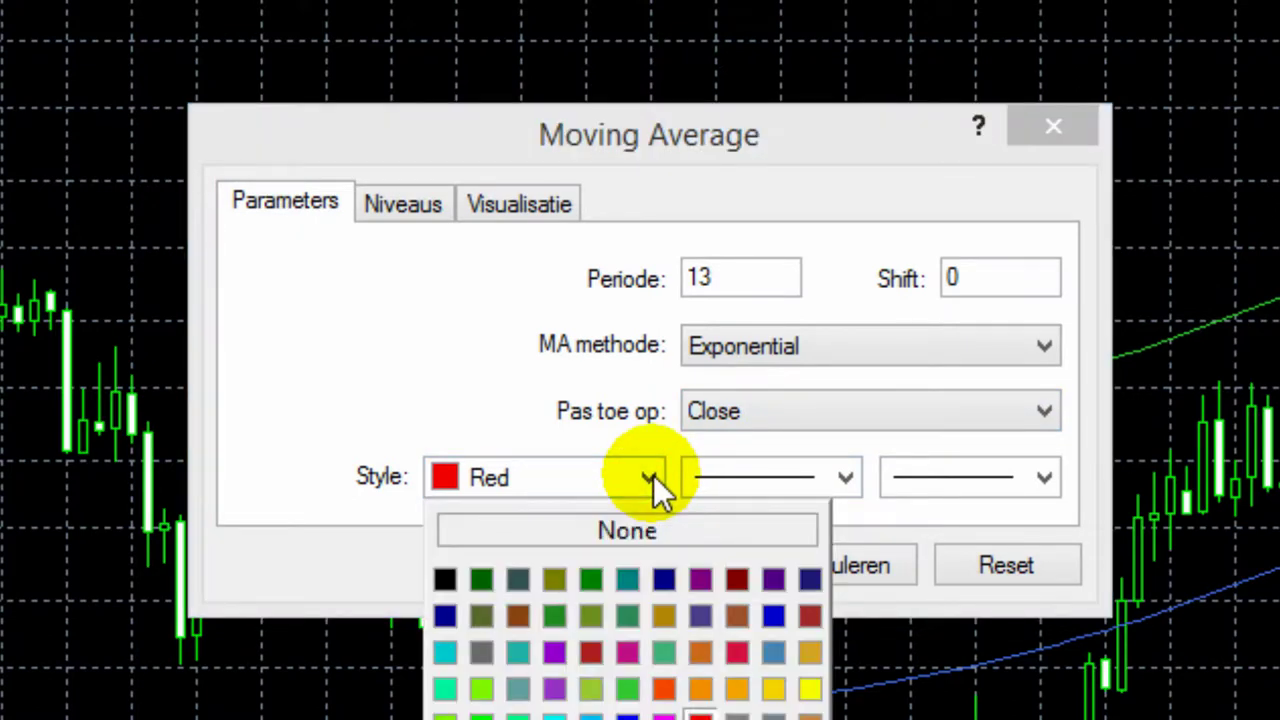
{"action": "left_click", "coordinate": [696, 576]}
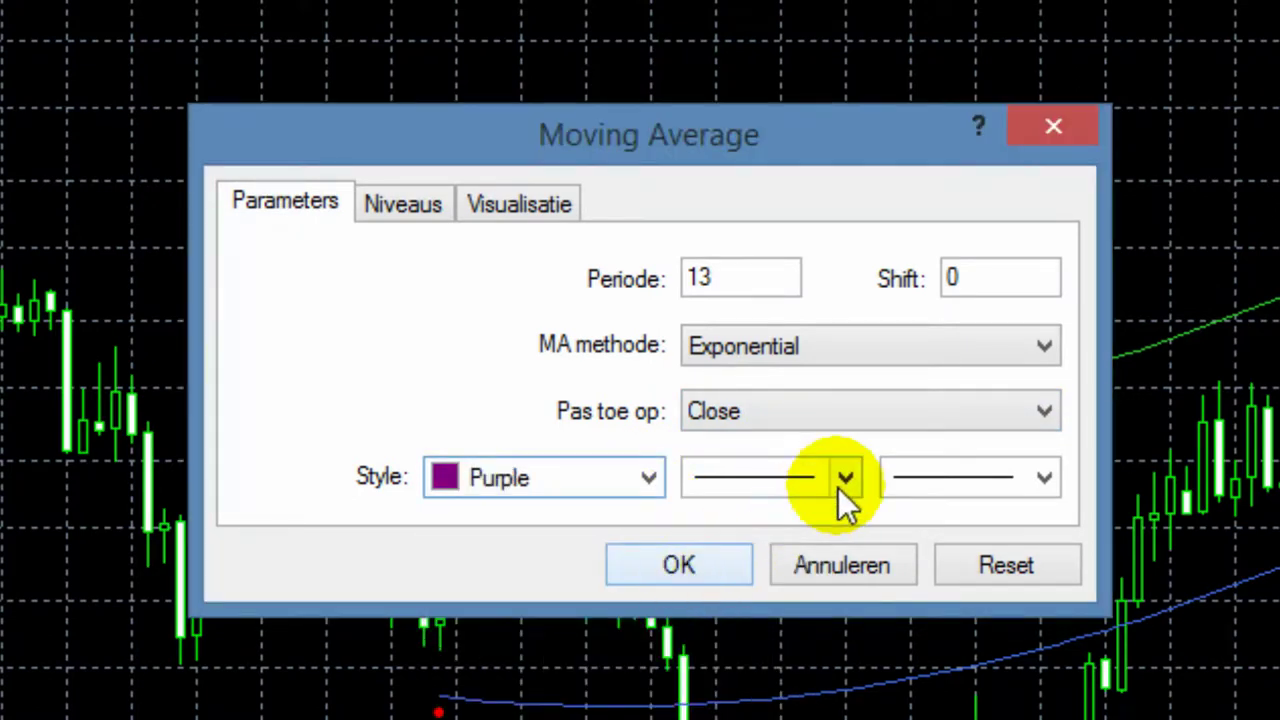
{"action": "left_click", "coordinate": [1045, 477]}
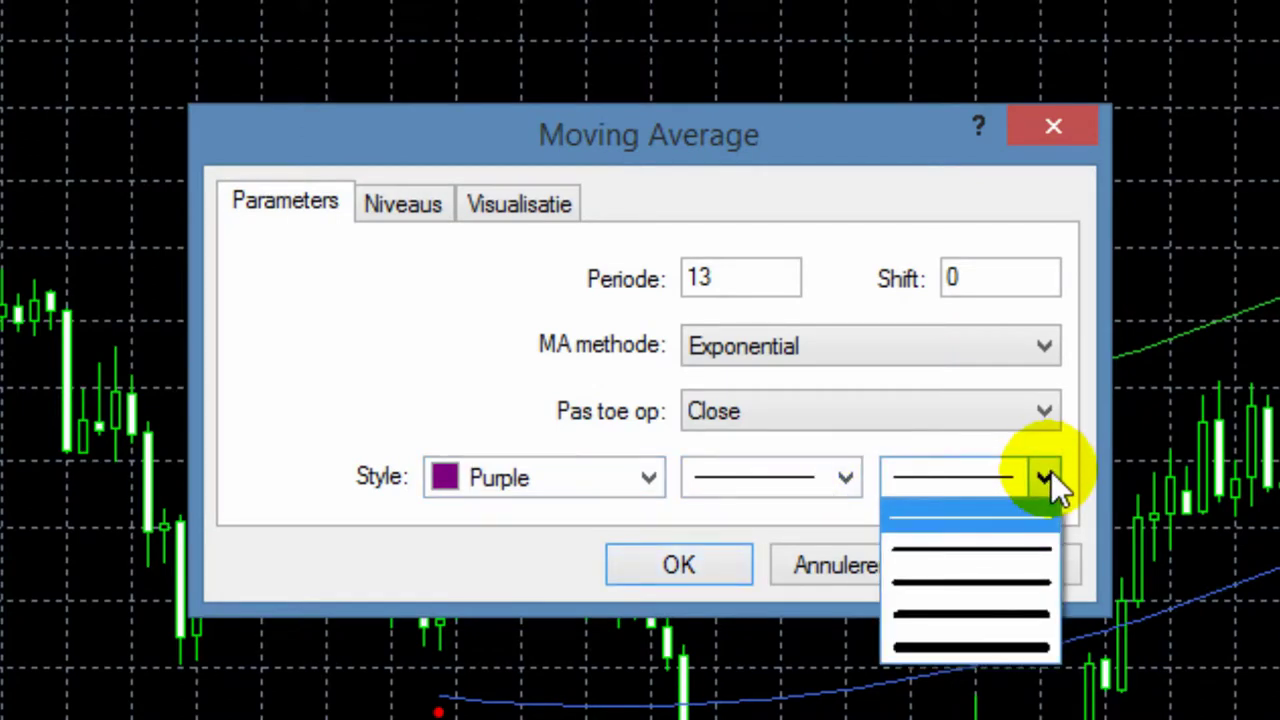
{"action": "left_click", "coordinate": [1028, 548]}
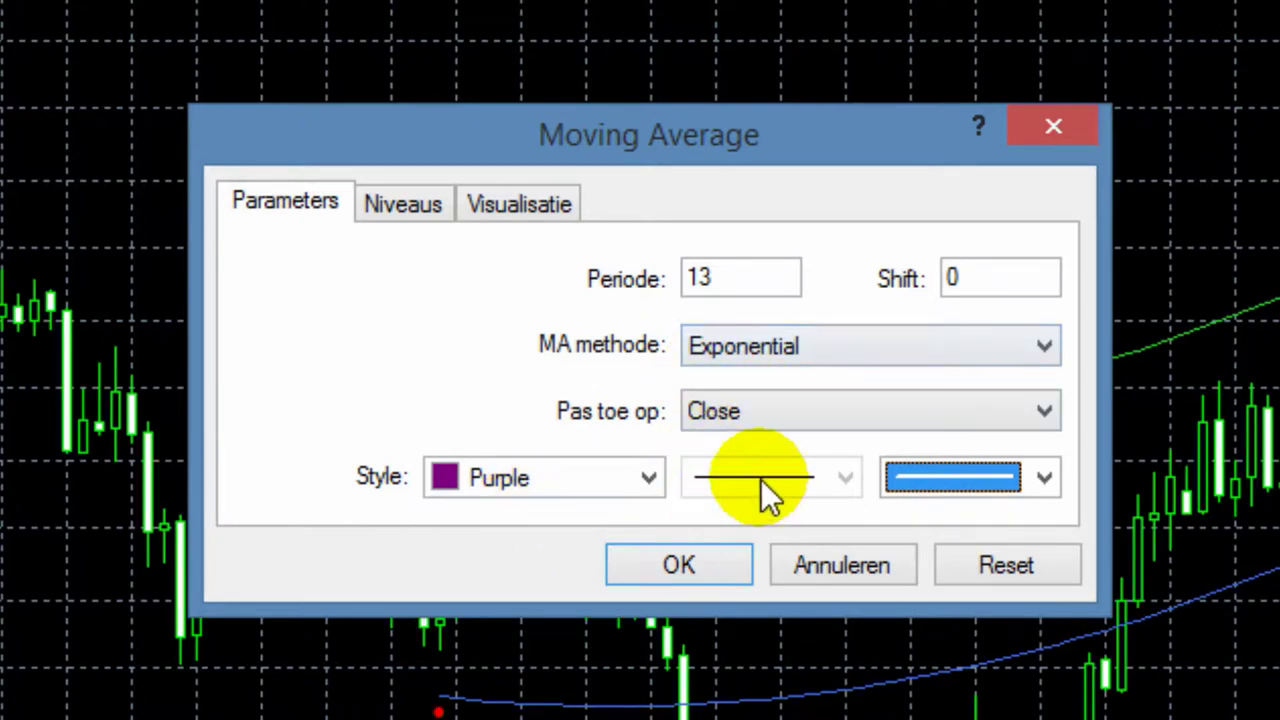
{"action": "left_click", "coordinate": [688, 579]}
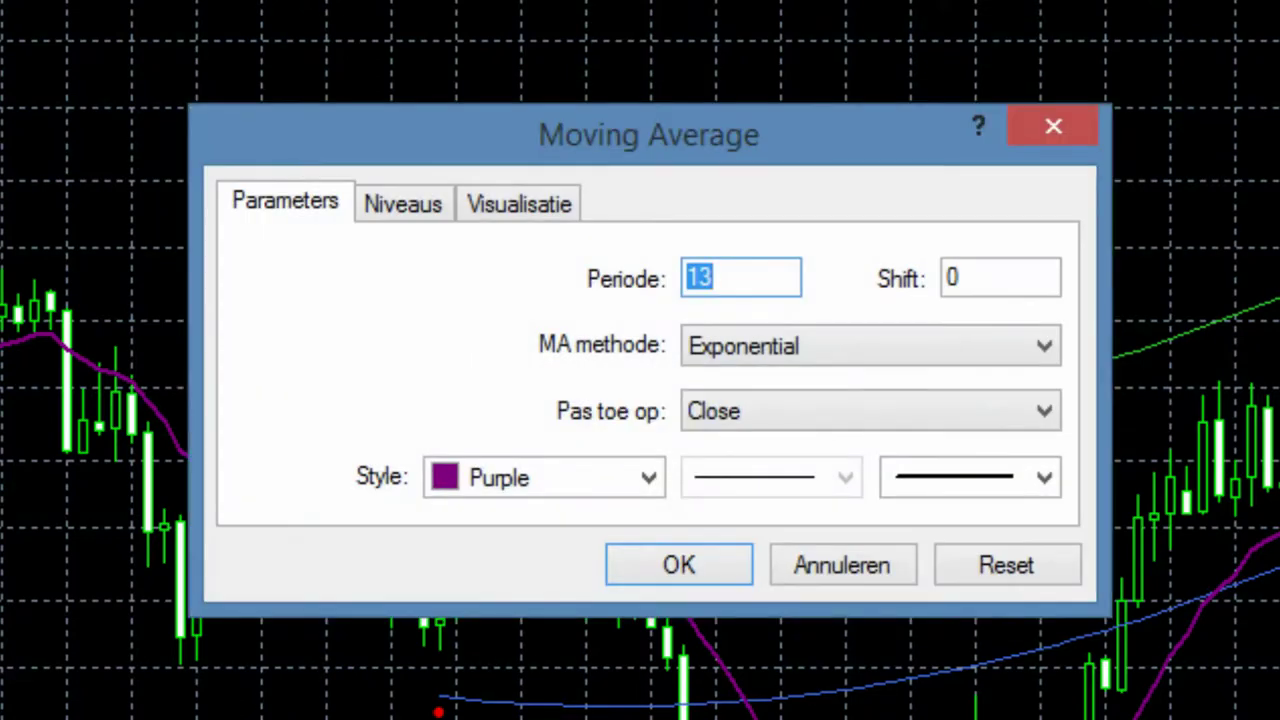
- Add a second exponential Moving Average with period 5, coloured yellow, to the USDCAD daily chart
{"action": "type", "text": "5"}
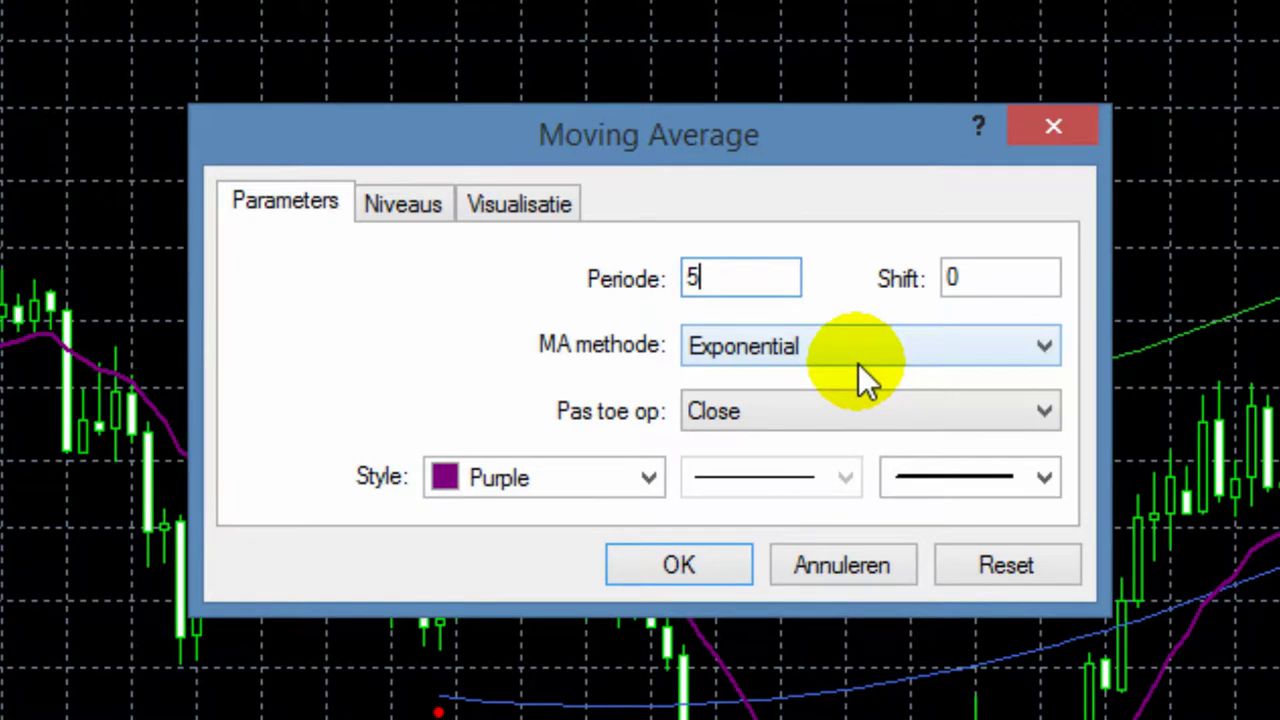
{"action": "left_click", "coordinate": [645, 481]}
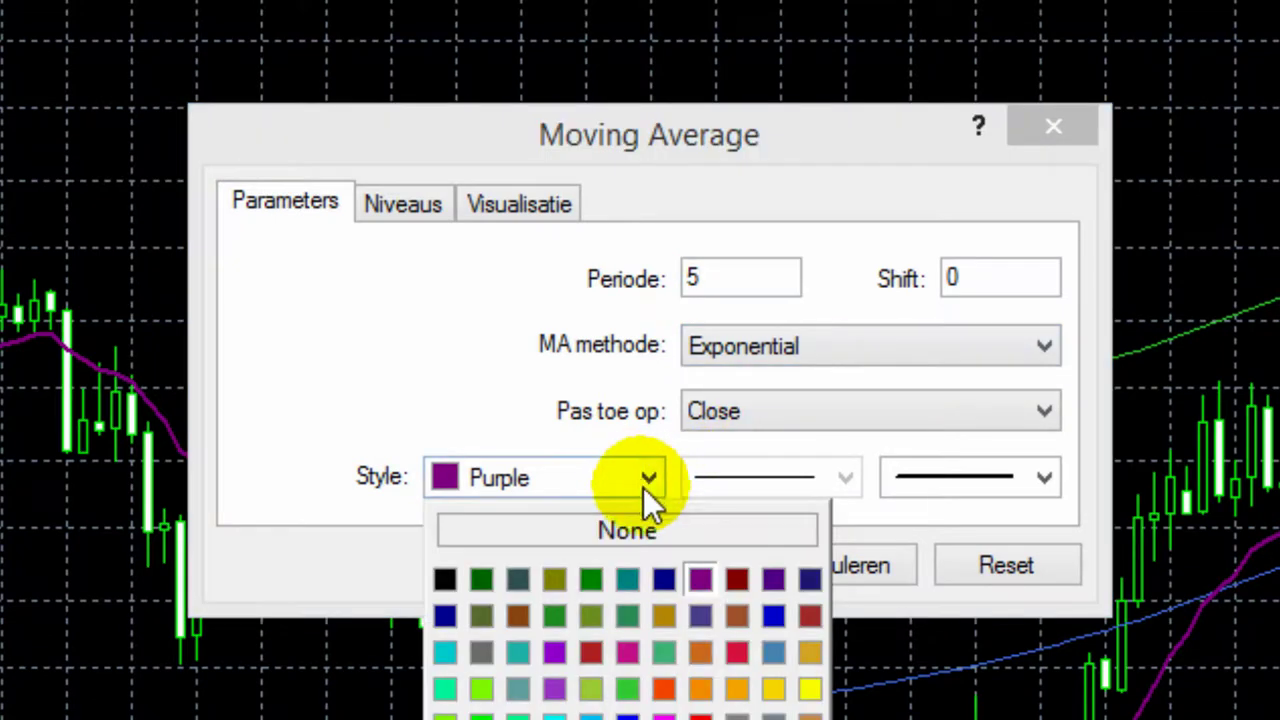
{"action": "left_click", "coordinate": [810, 690]}
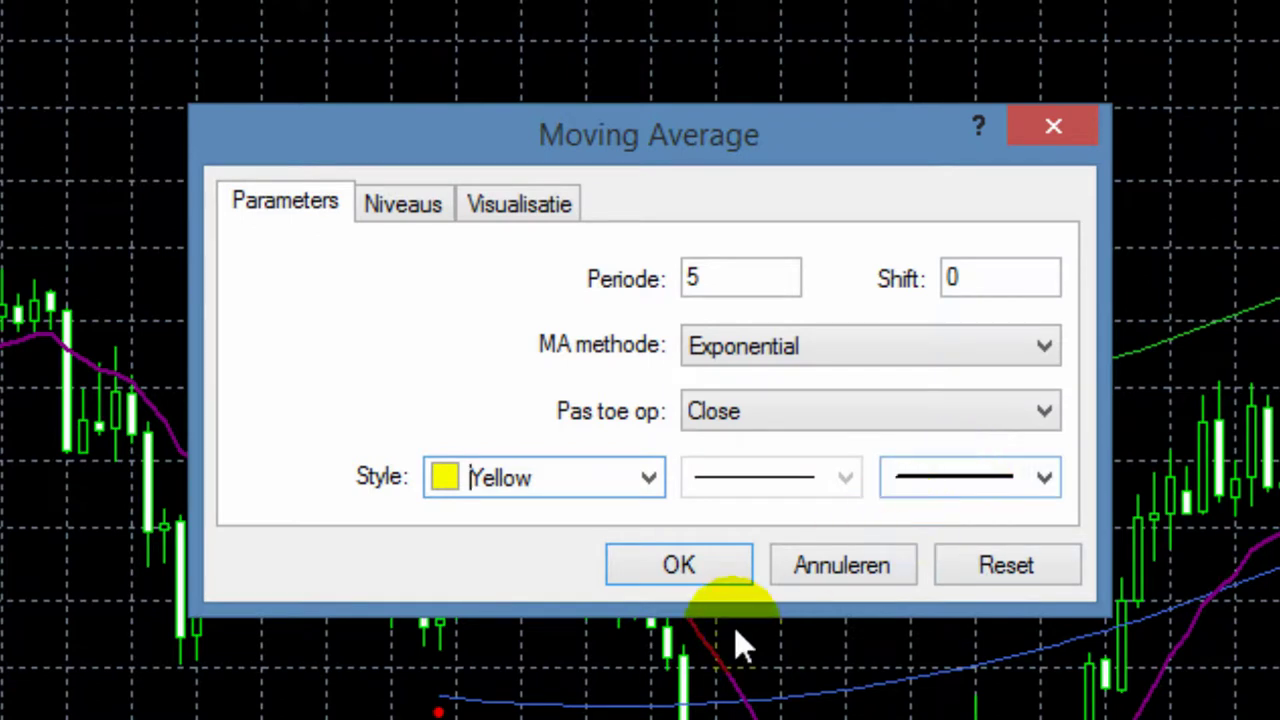
{"action": "left_click", "coordinate": [684, 567]}
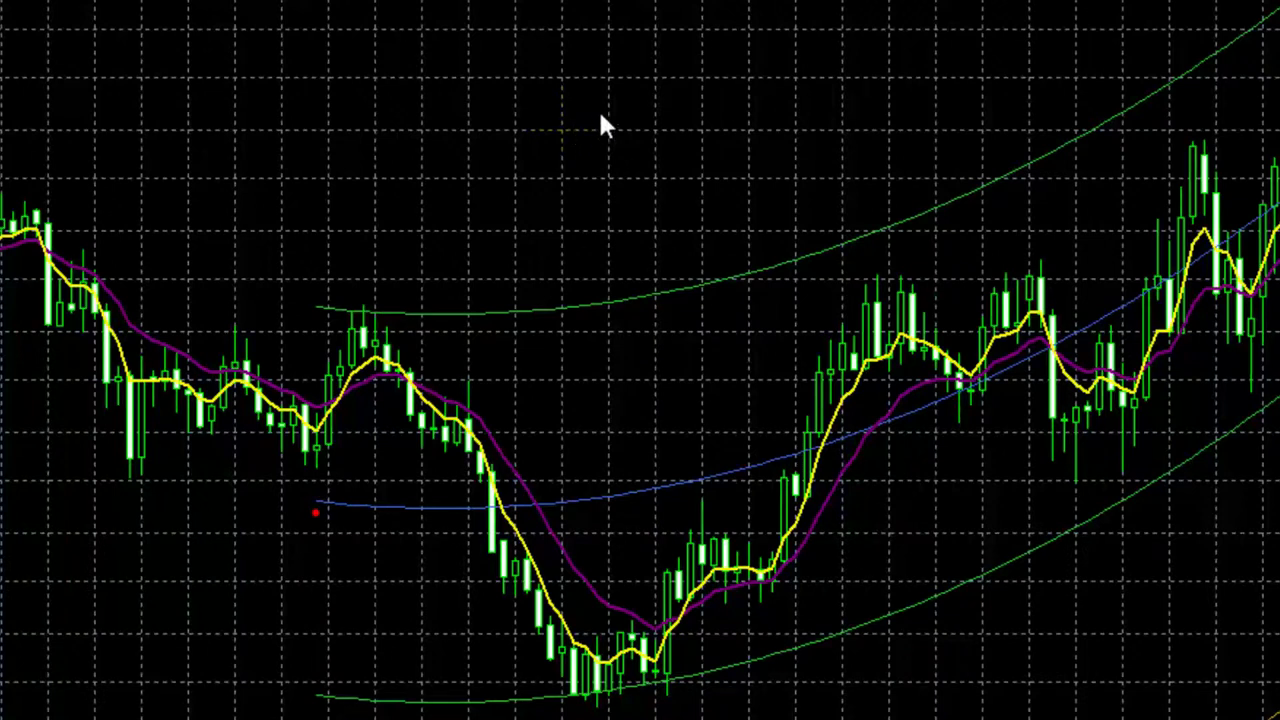
- Turn off the grid in the chart's properties and compare the result with the other open USDCAD daily chart
{"action": "right_click", "coordinate": [684, 97]}
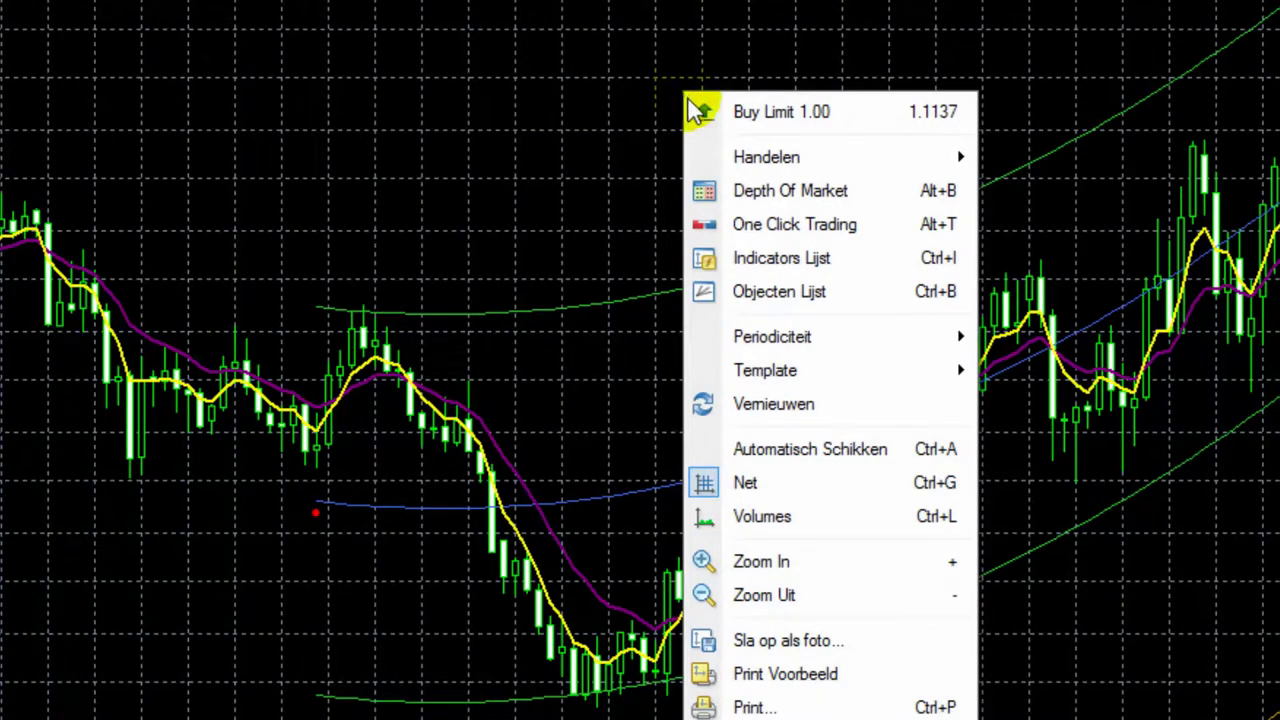
{"action": "left_click", "coordinate": [790, 684]}
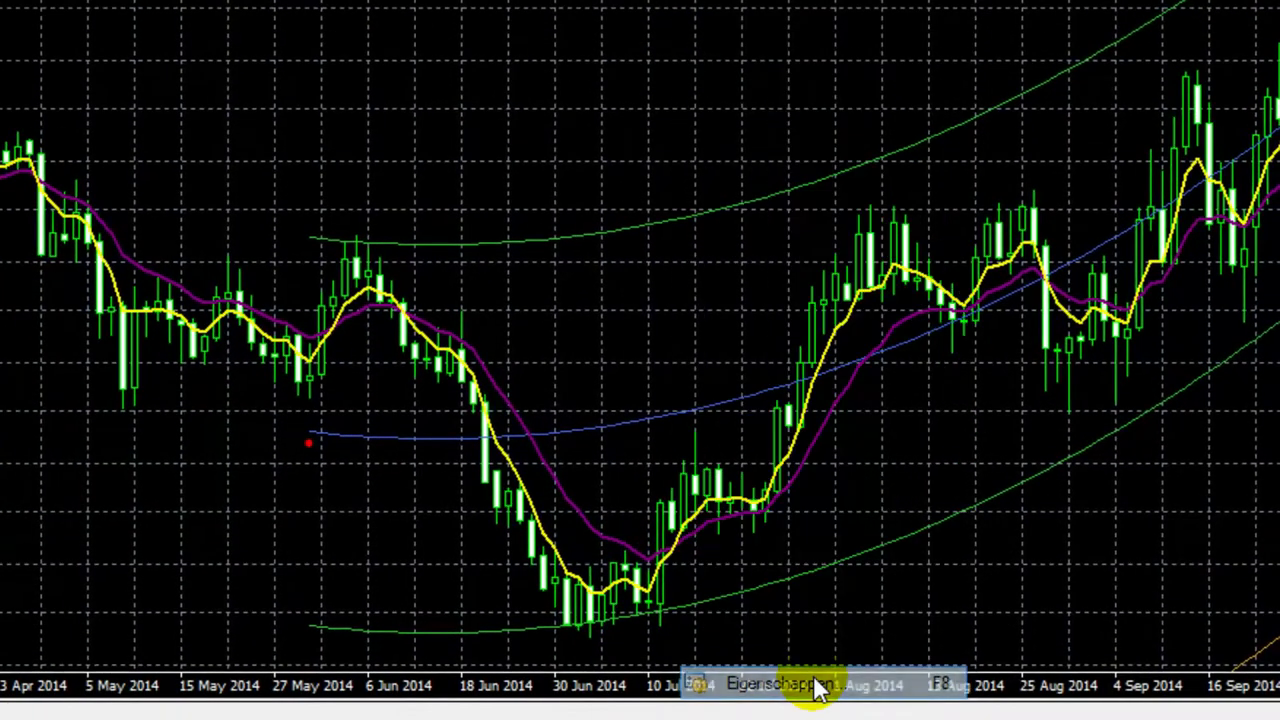
{"action": "left_click", "coordinate": [170, 2]}
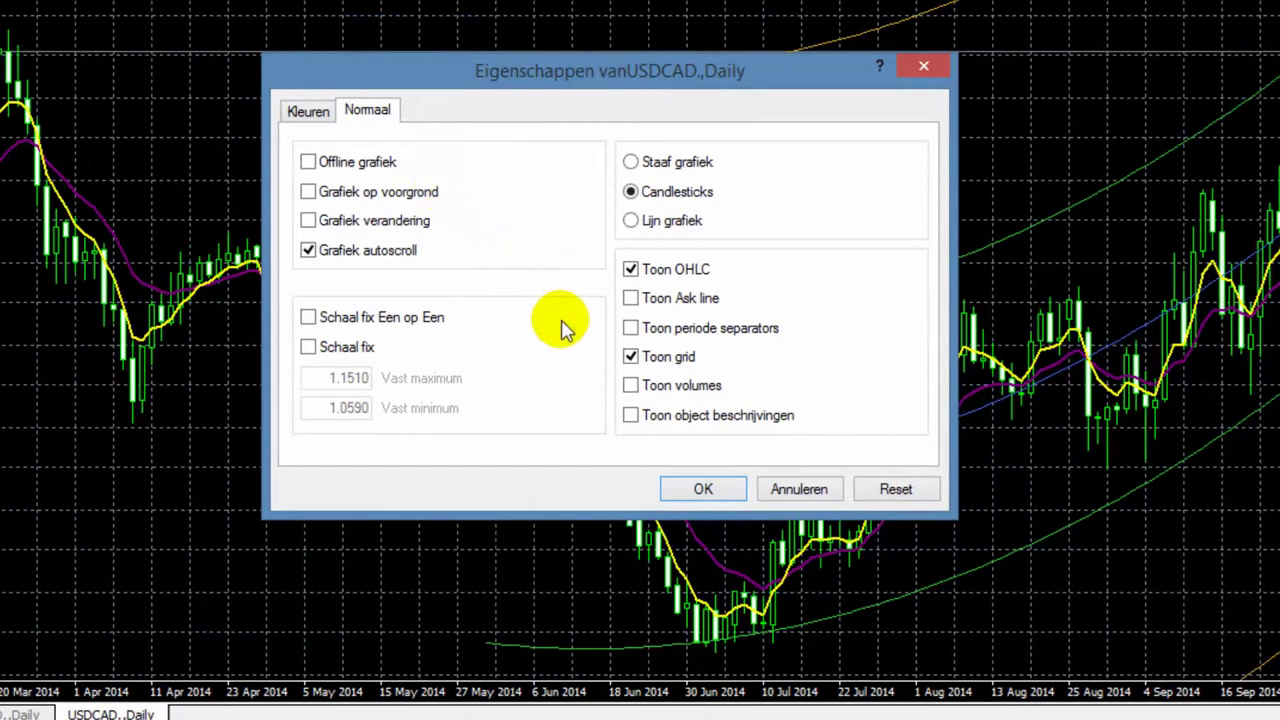
{"action": "left_click", "coordinate": [630, 357]}
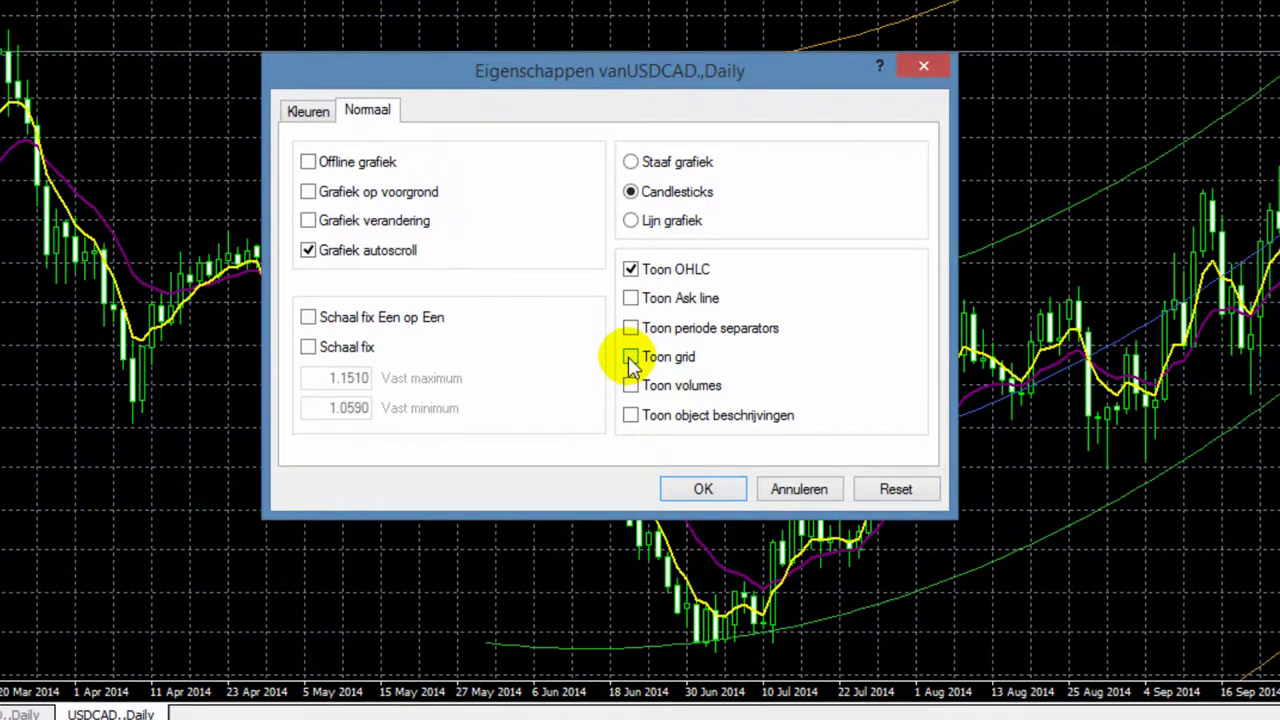
{"action": "left_click", "coordinate": [703, 489]}
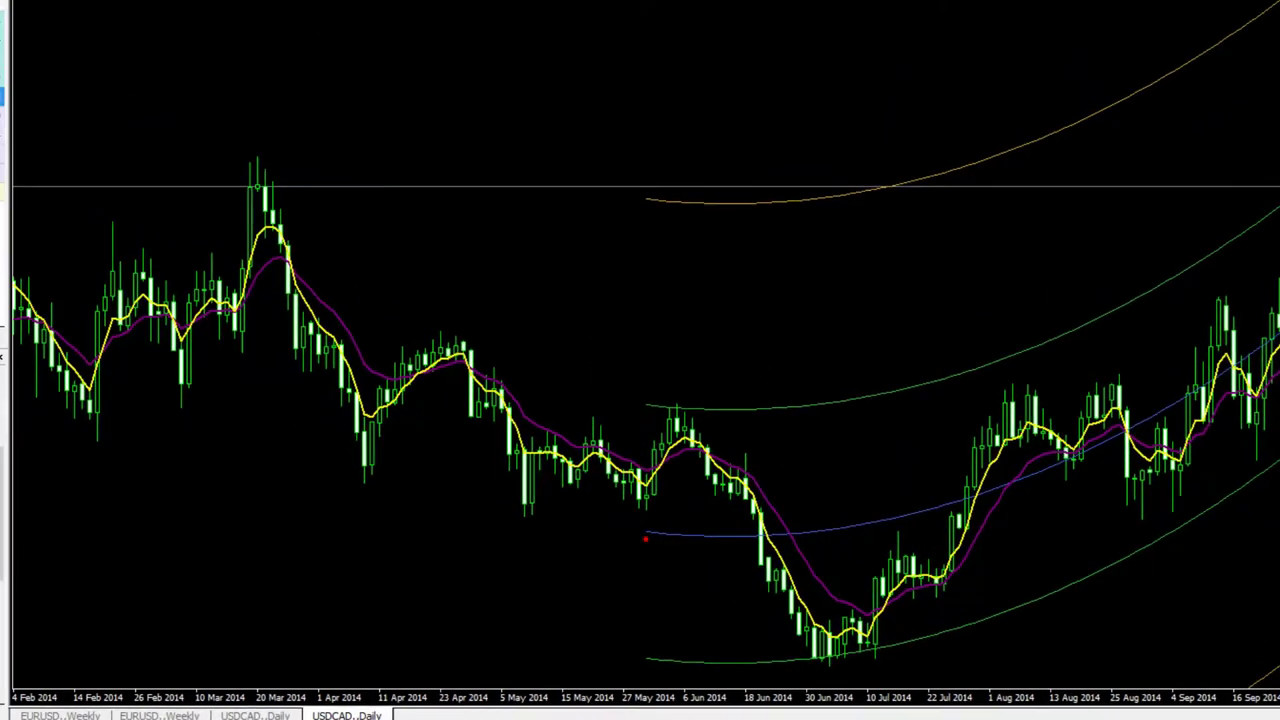
{"action": "left_click", "coordinate": [255, 715]}
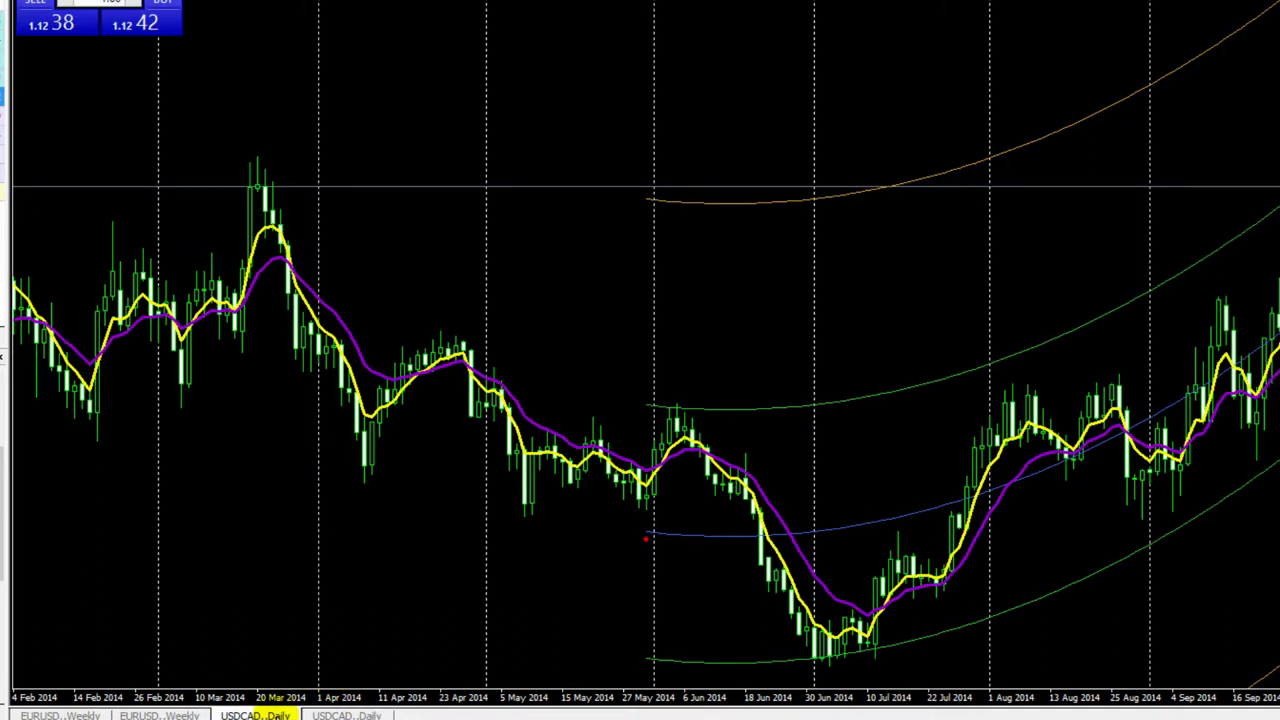
{"action": "left_click", "coordinate": [346, 715]}
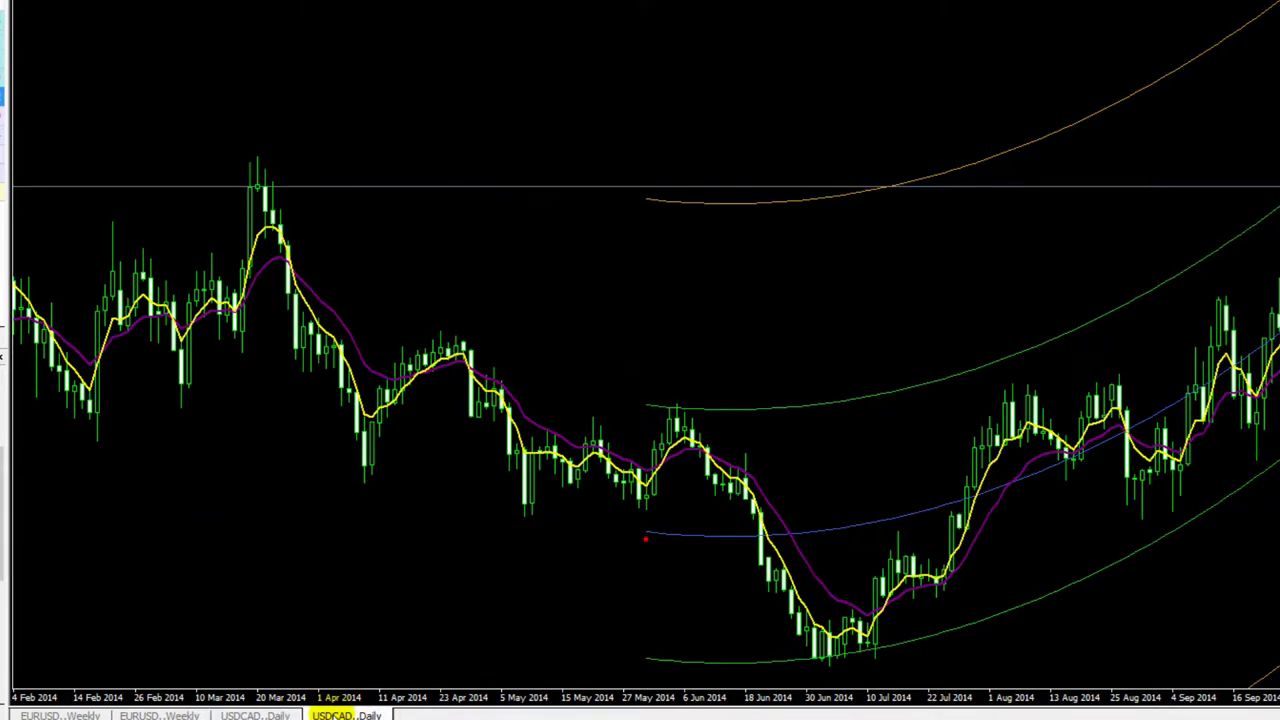
- Save the current chart setup as a template named center_of_Gravitiy
{"action": "right_click", "coordinate": [795, 265]}
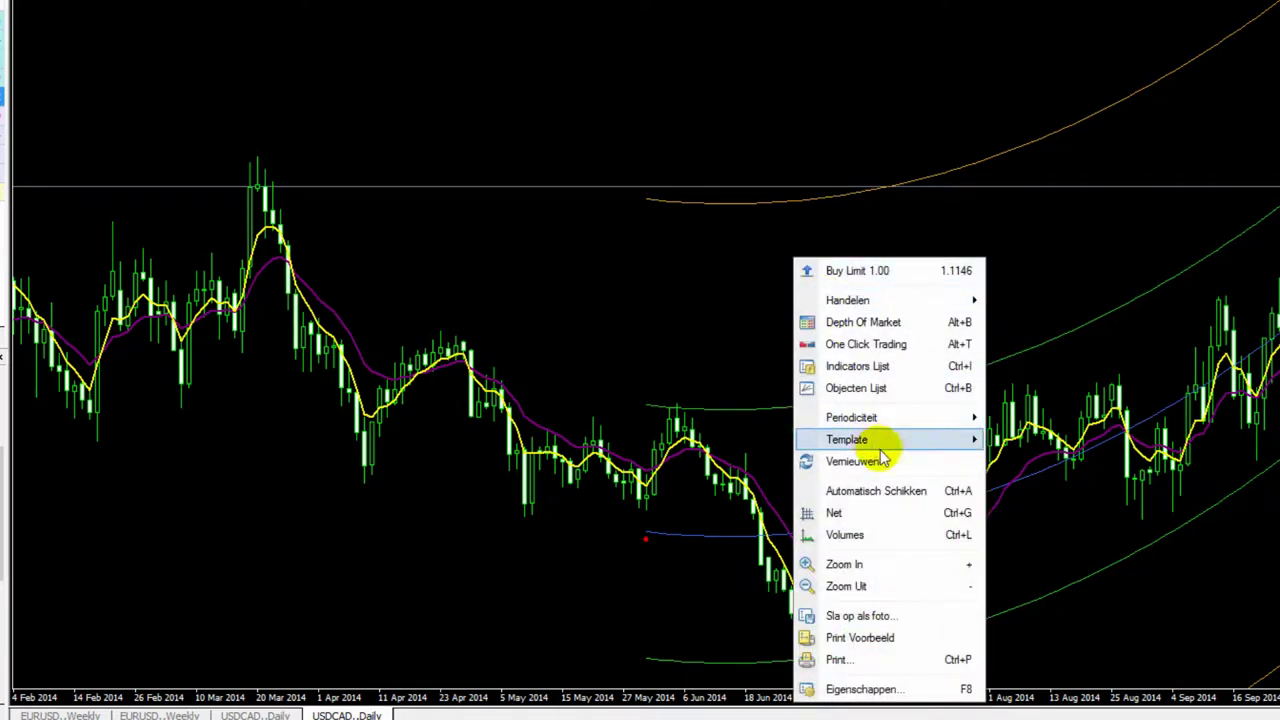
{"action": "mouse_move", "coordinate": [893, 447]}
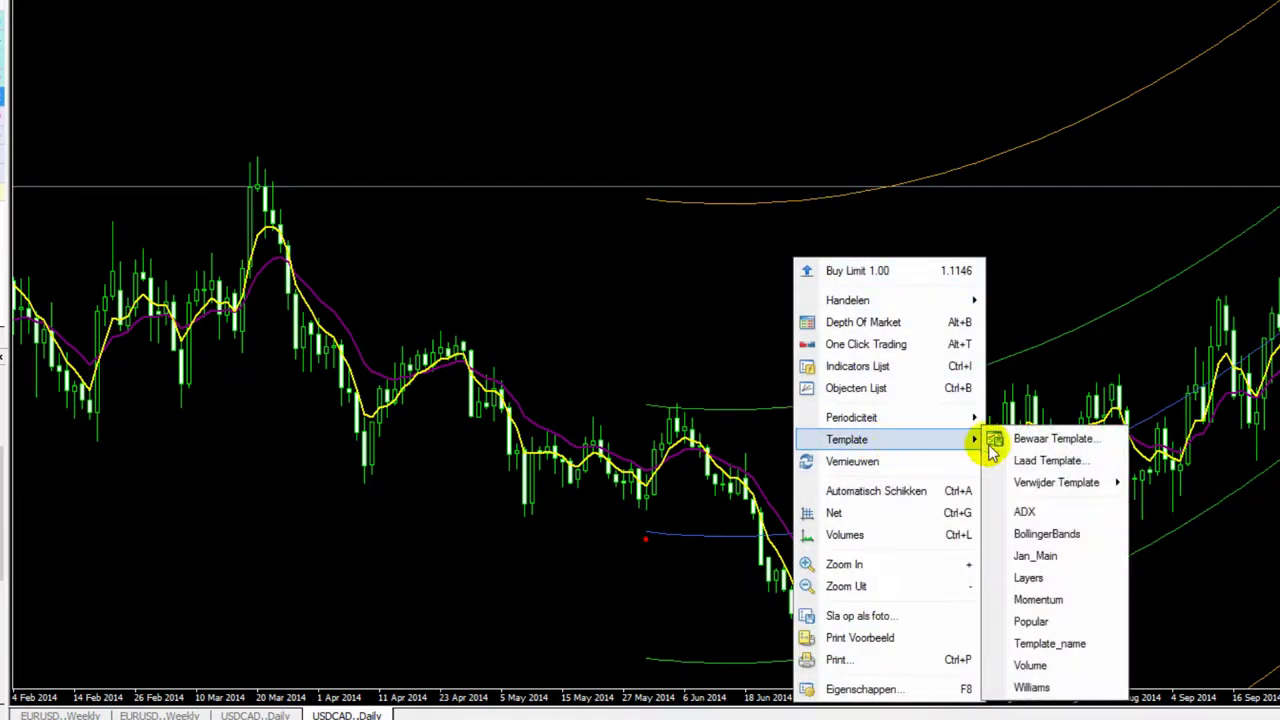
{"action": "left_click", "coordinate": [1035, 439]}
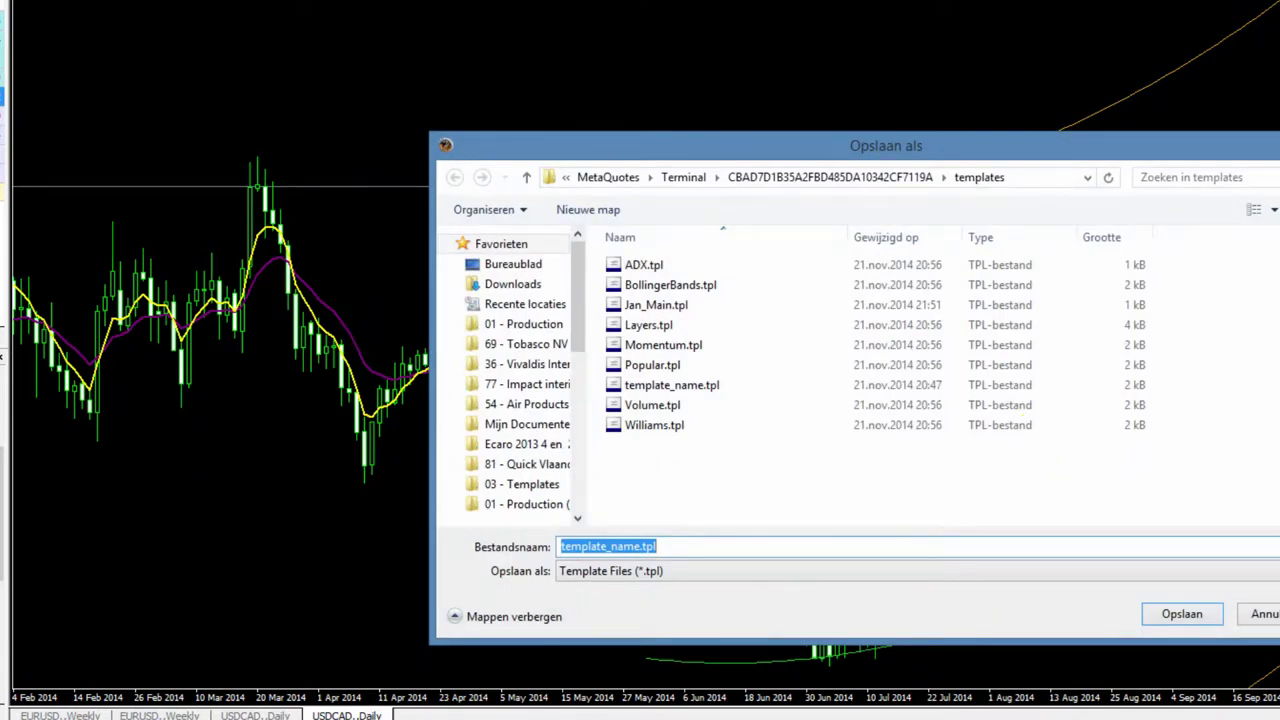
{"action": "type", "text": "center_of_Gr"}
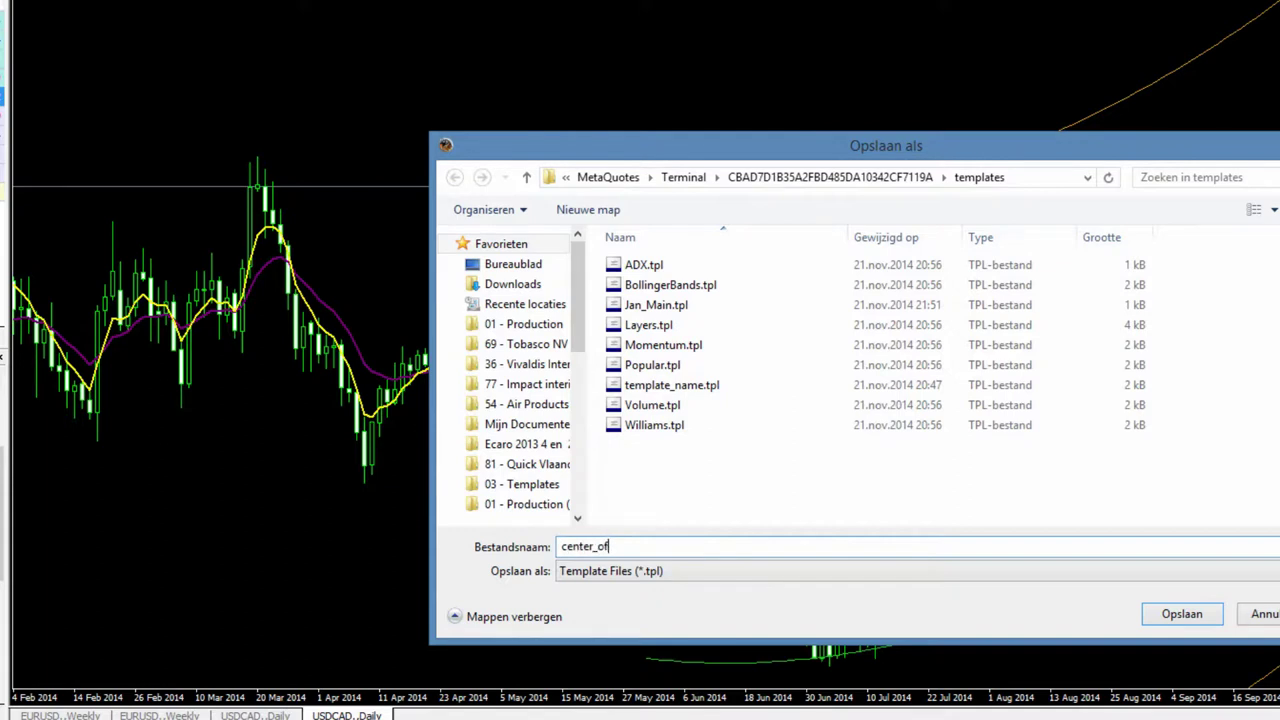
{"action": "type", "text": "avitiy"}
{"action": "key", "text": "Return"}
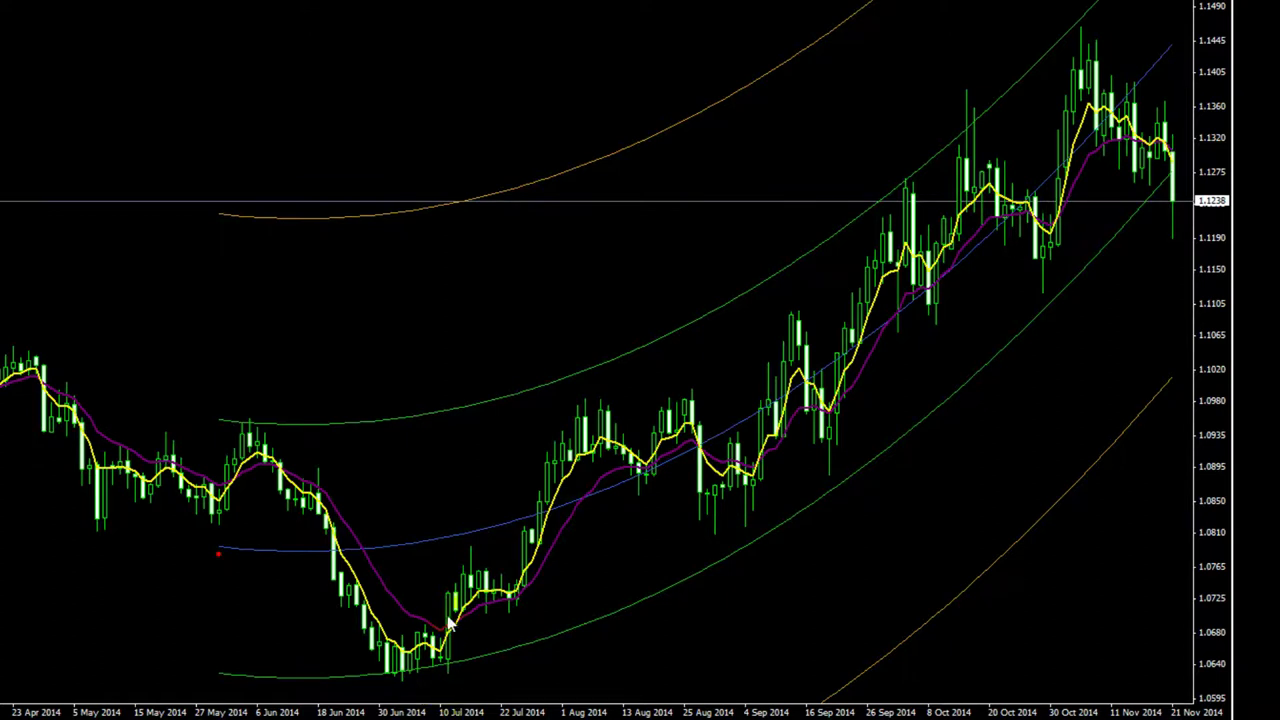
- Place a horizontal line at the July 2014 upward crossover of the moving averages, just above the lower green channel line
{"action": "mouse_move", "coordinate": [437, 655]}
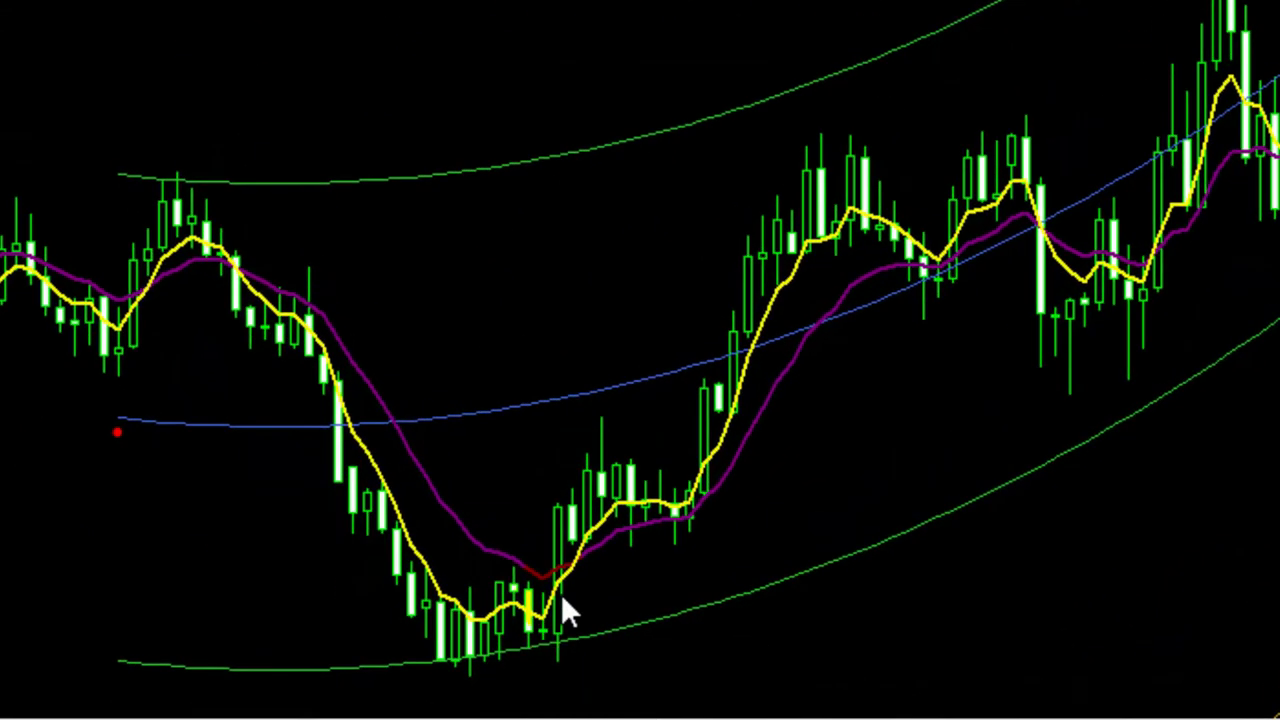
{"action": "mouse_move", "coordinate": [589, 552]}
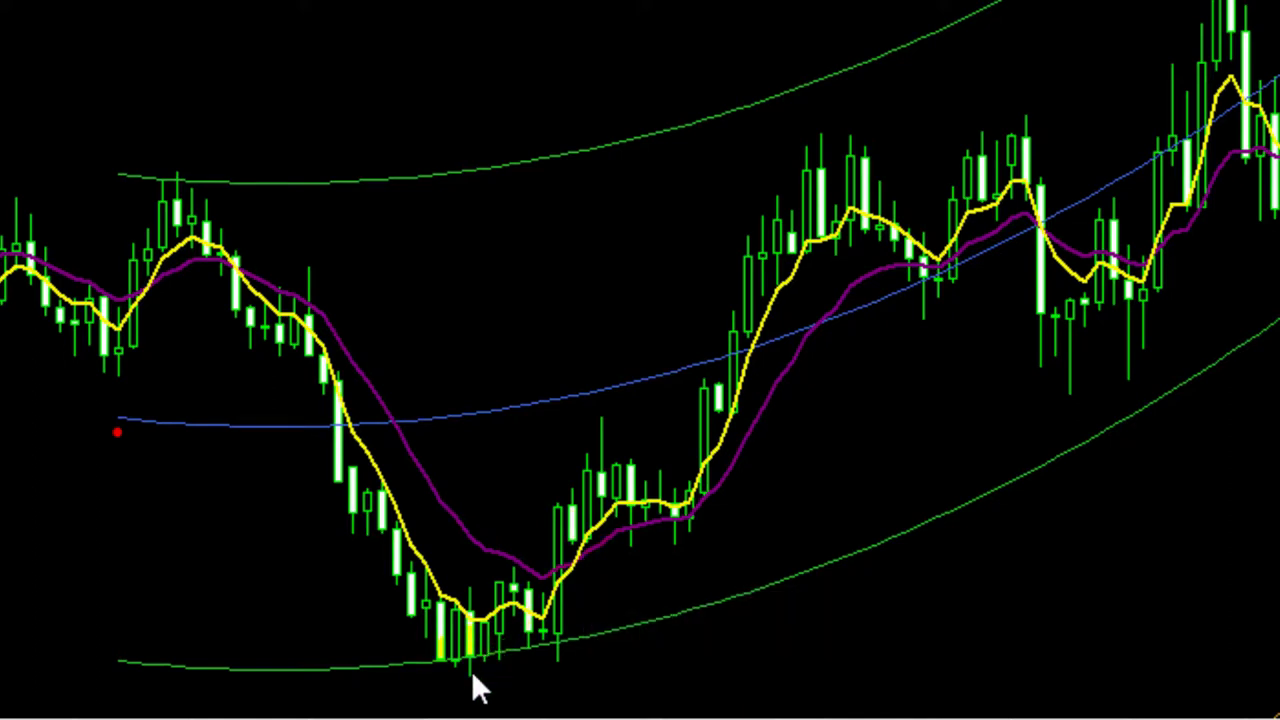
{"action": "mouse_move", "coordinate": [468, 666]}
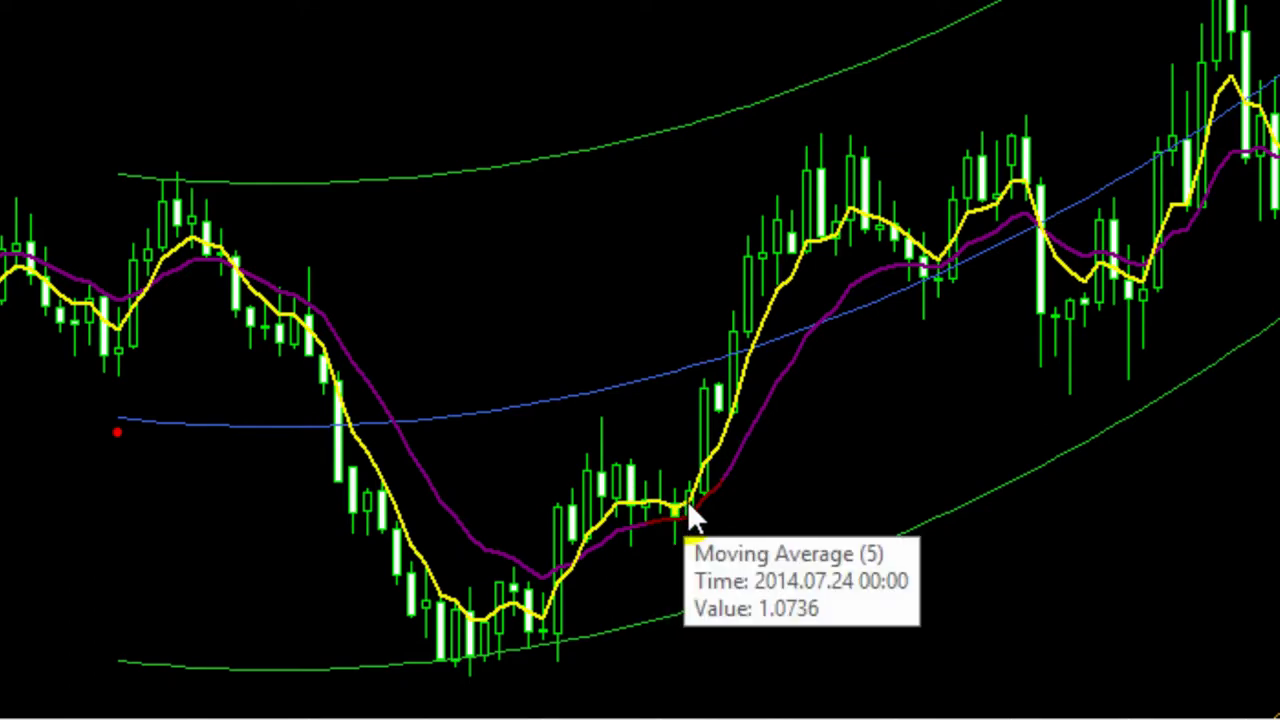
{"action": "mouse_move", "coordinate": [692, 506]}
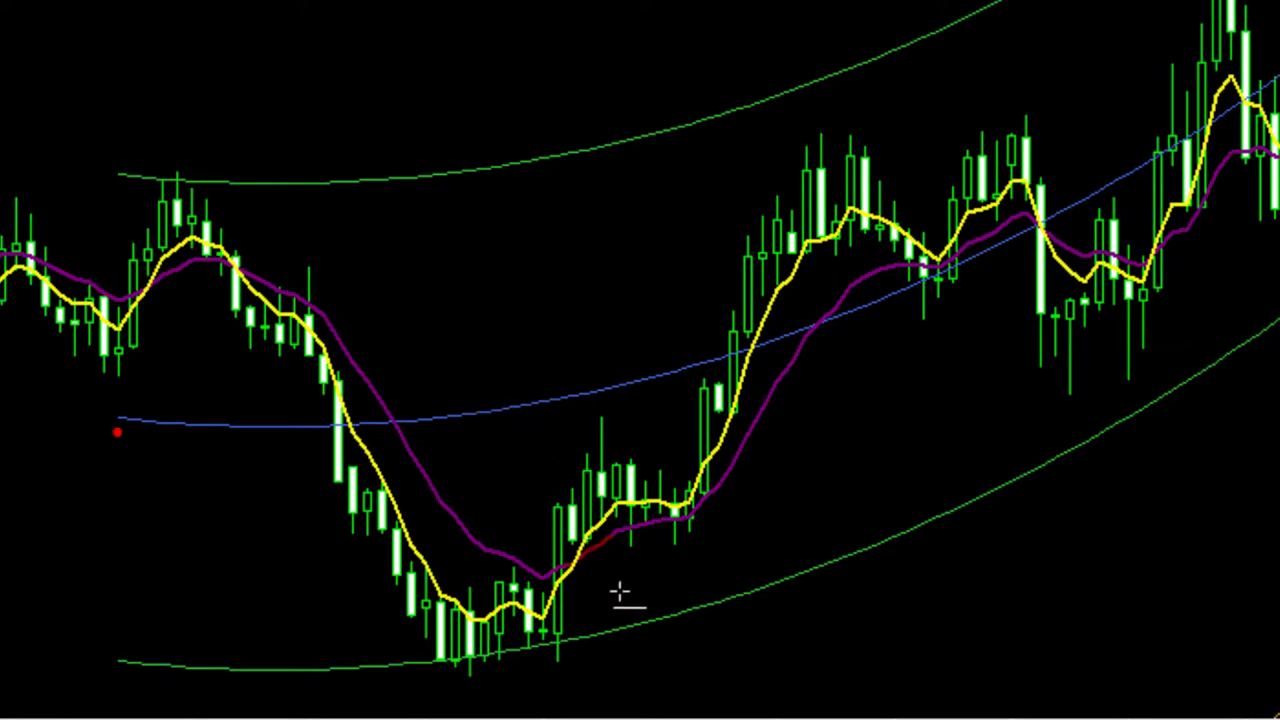
{"action": "left_click", "coordinate": [584, 566]}
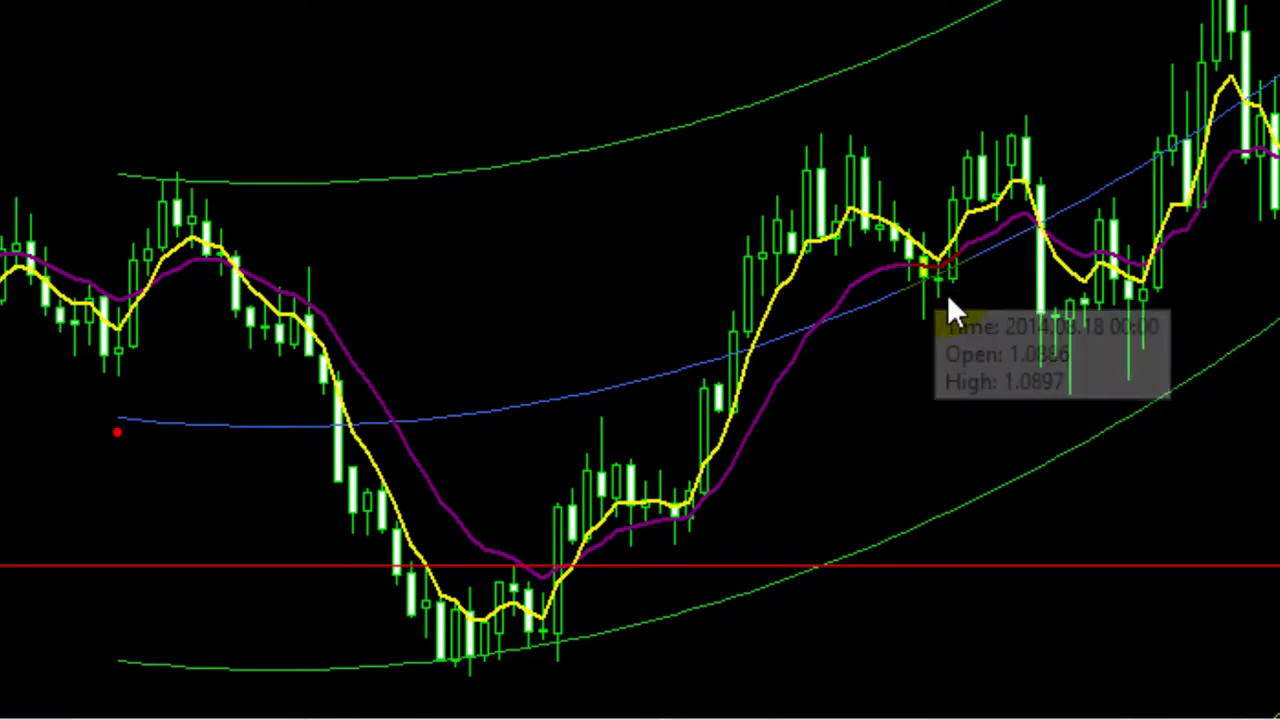
- Place a second horizontal line at the late August 2014 downward crossover of the moving averages, near the blue center line
{"action": "mouse_move", "coordinate": [942, 273]}
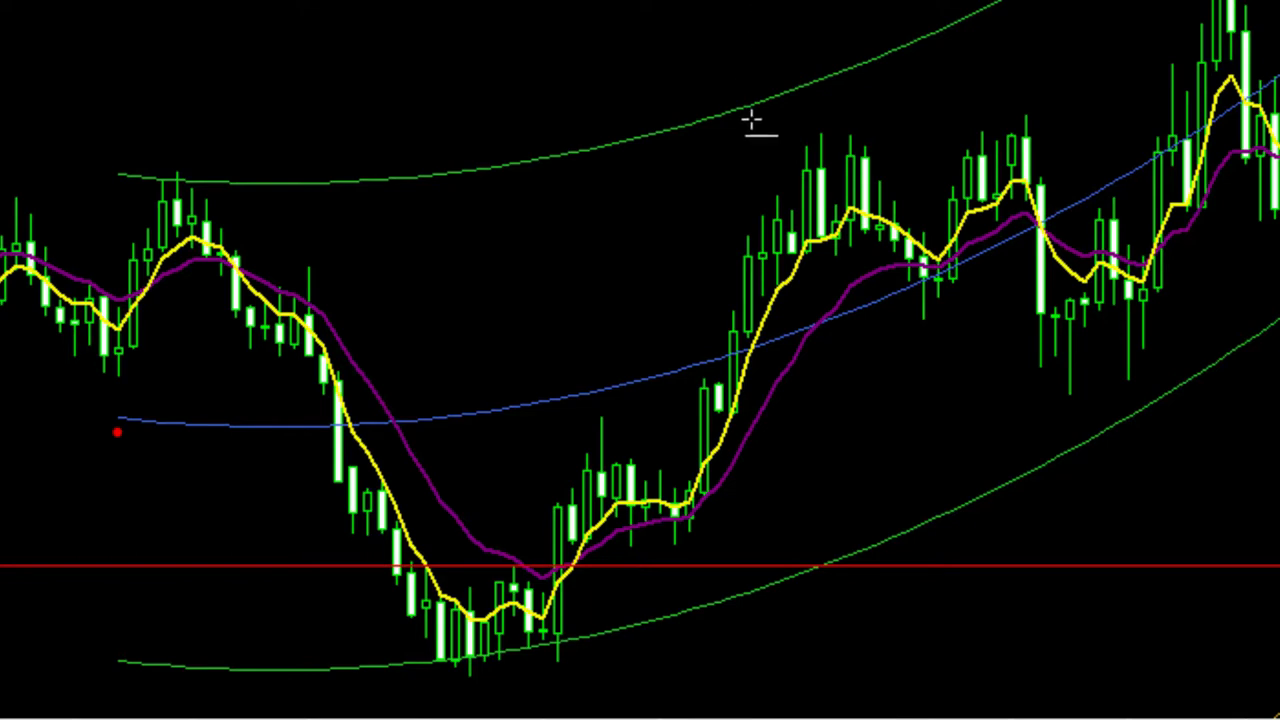
{"action": "mouse_move", "coordinate": [1063, 224]}
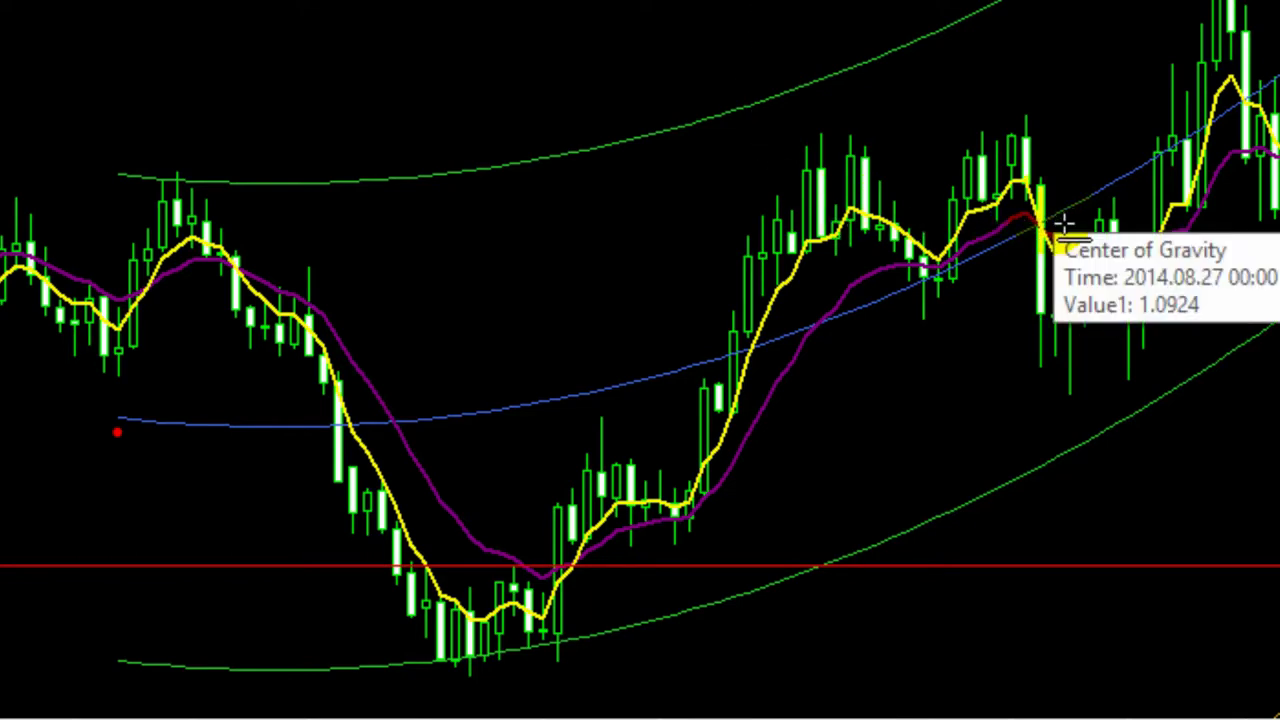
{"action": "left_click", "coordinate": [1056, 216]}
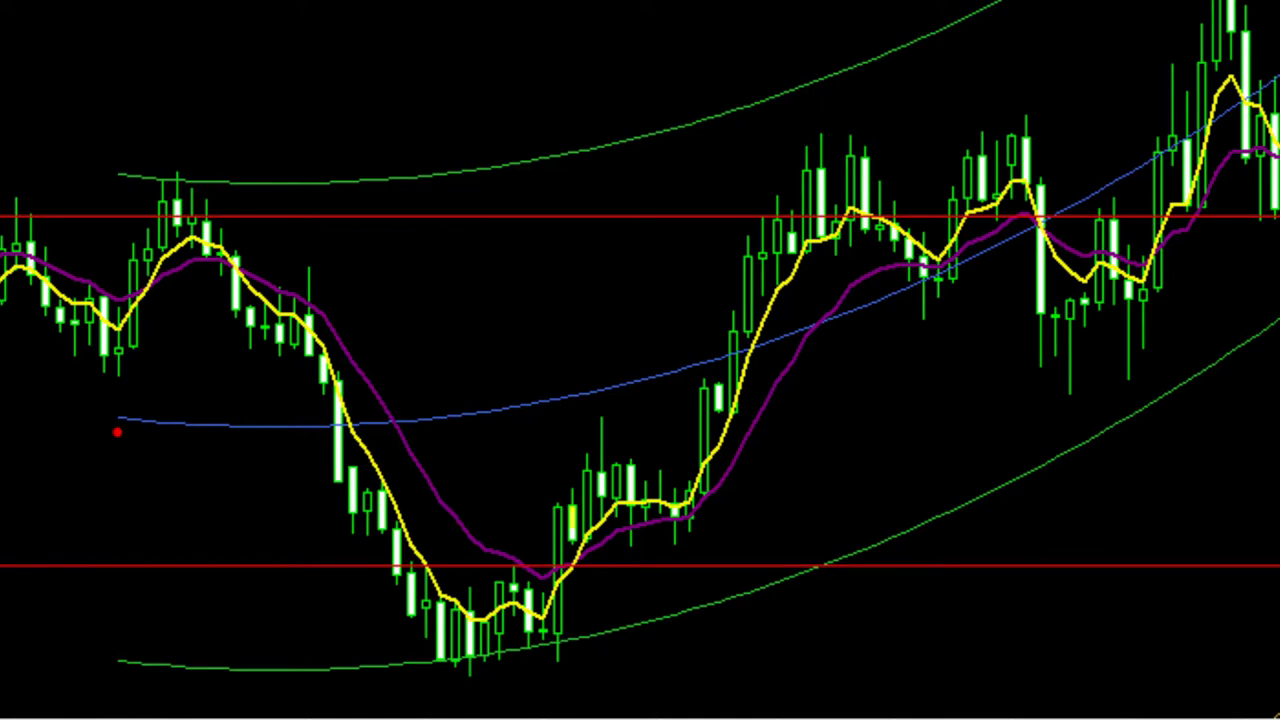
- Examine the earlier moving average crossovers and the latest candle relative to the Center of Gravity channel on the daily timeframe
{"action": "key", "text": "Left"}
{"action": "key", "text": "Right"}
{"action": "key", "text": "Left"}
{"action": "key", "text": "Left"}
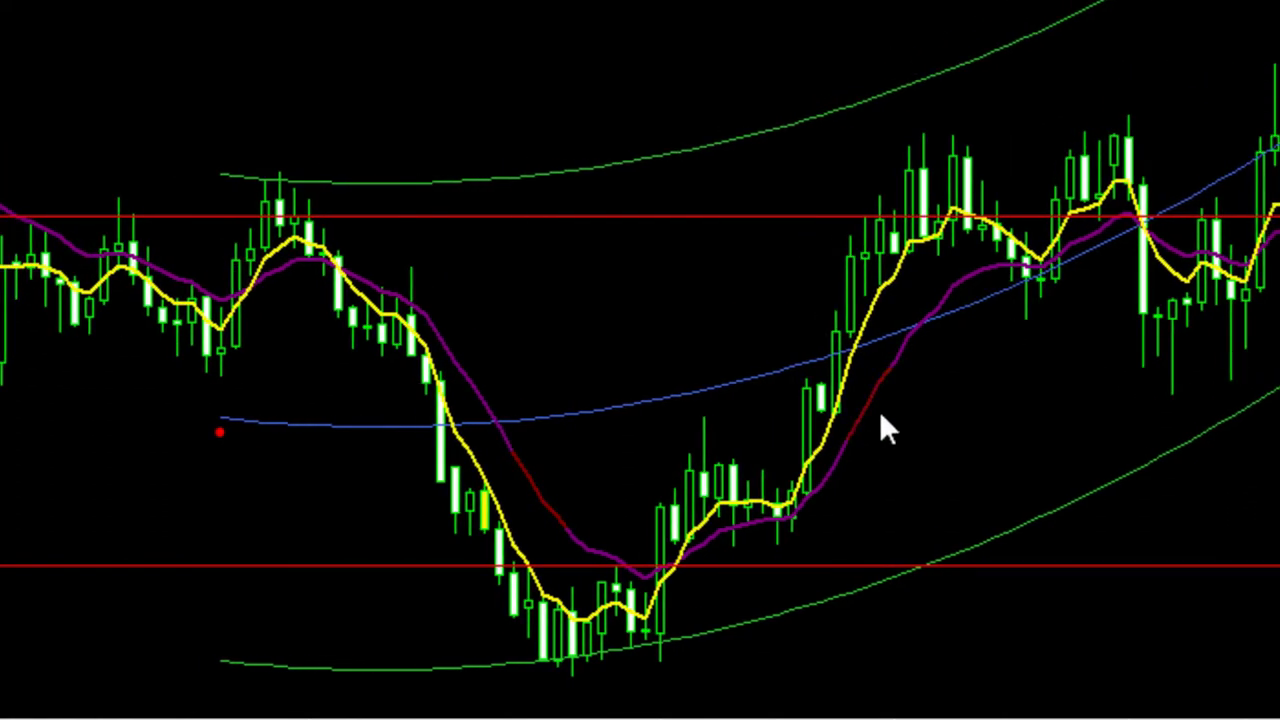
{"action": "key", "text": "Right"}
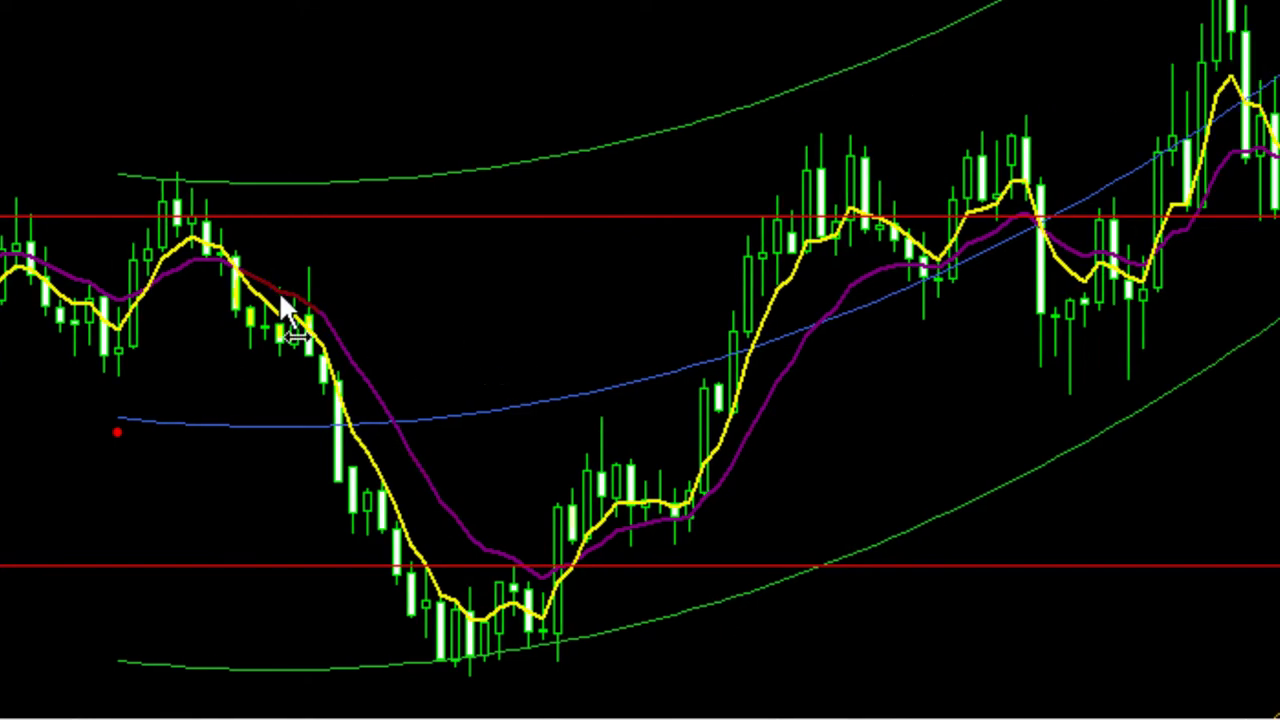
{"action": "mouse_move", "coordinate": [108, 335]}
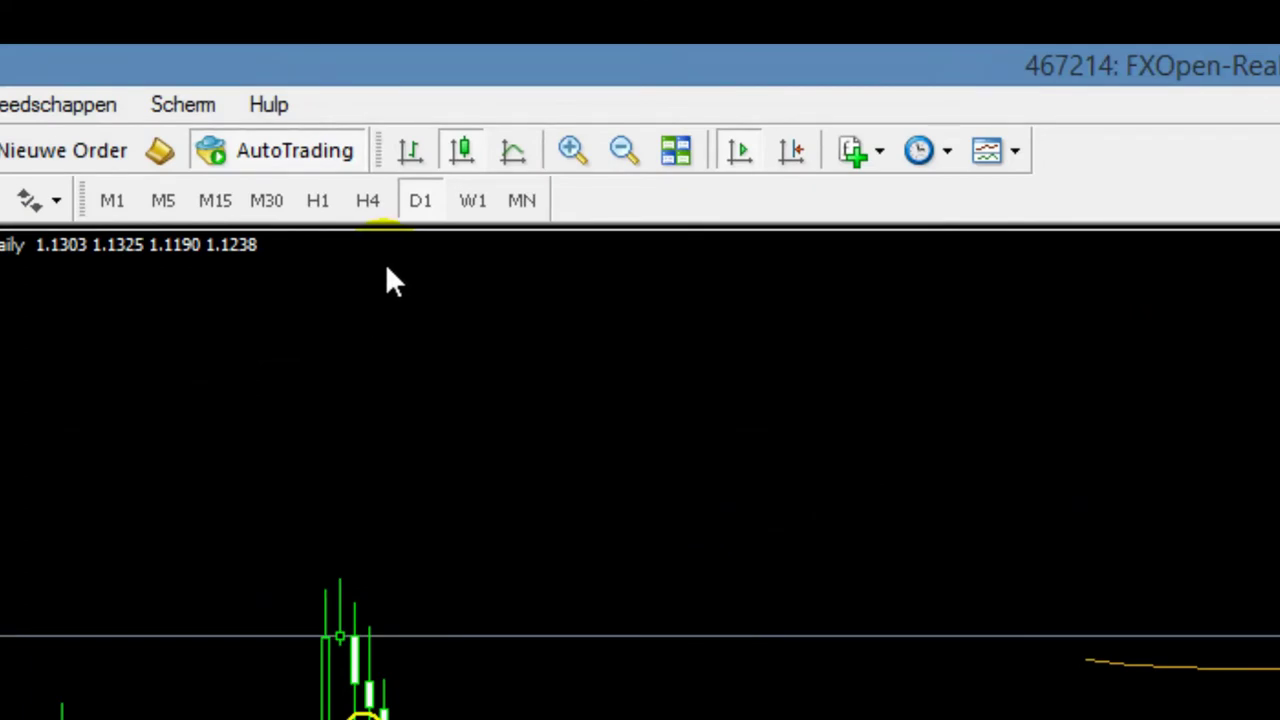
{"action": "left_click", "coordinate": [421, 203]}
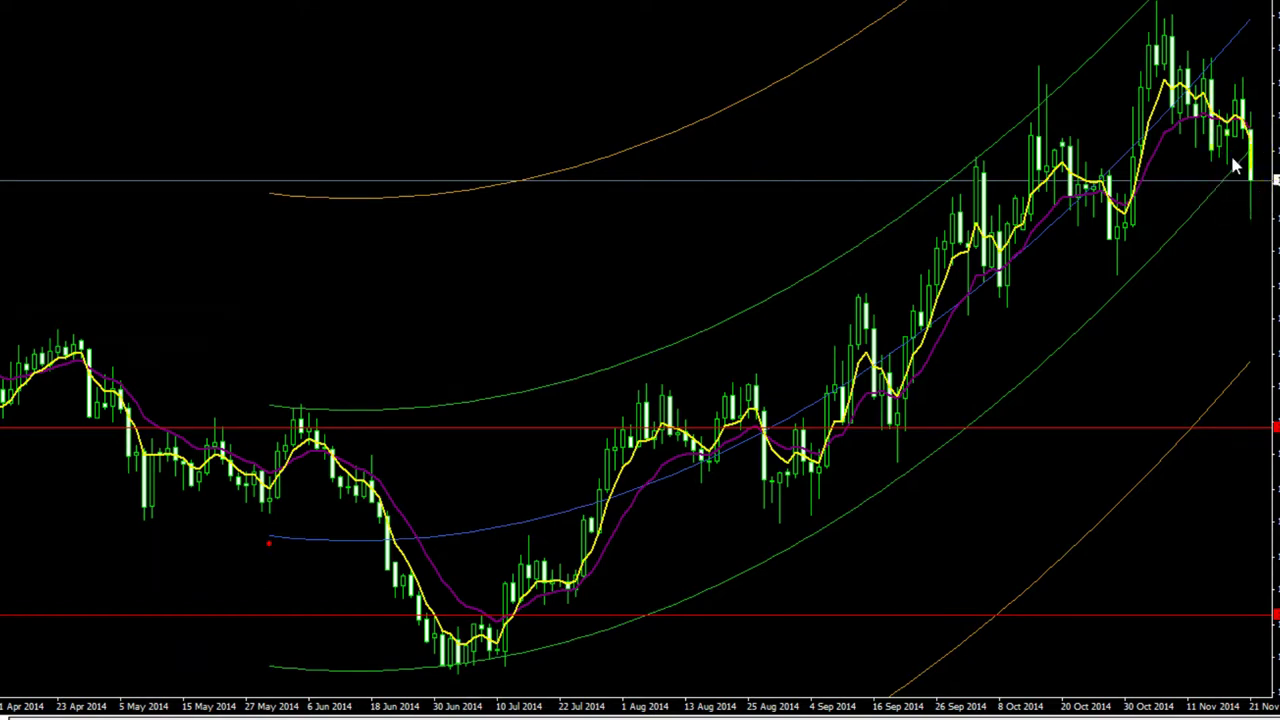
{"action": "mouse_move", "coordinate": [1257, 187]}
{"action": "mouse_move", "coordinate": [693, 466]}
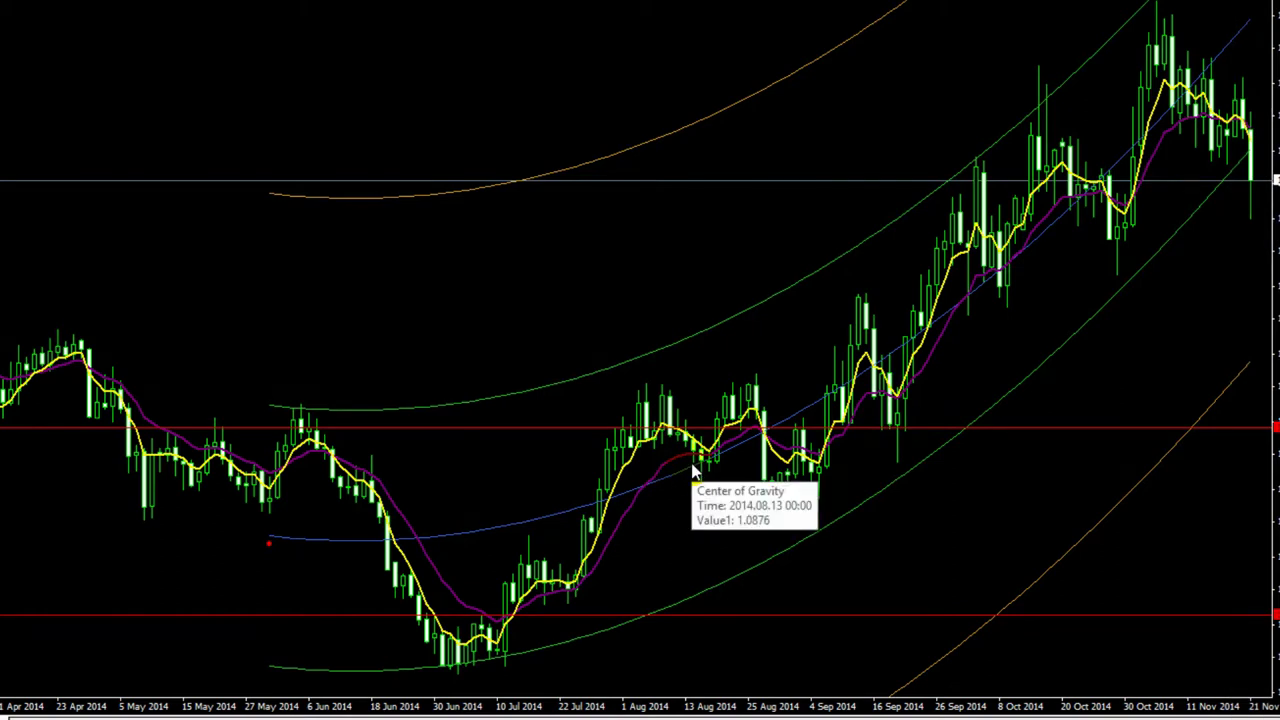